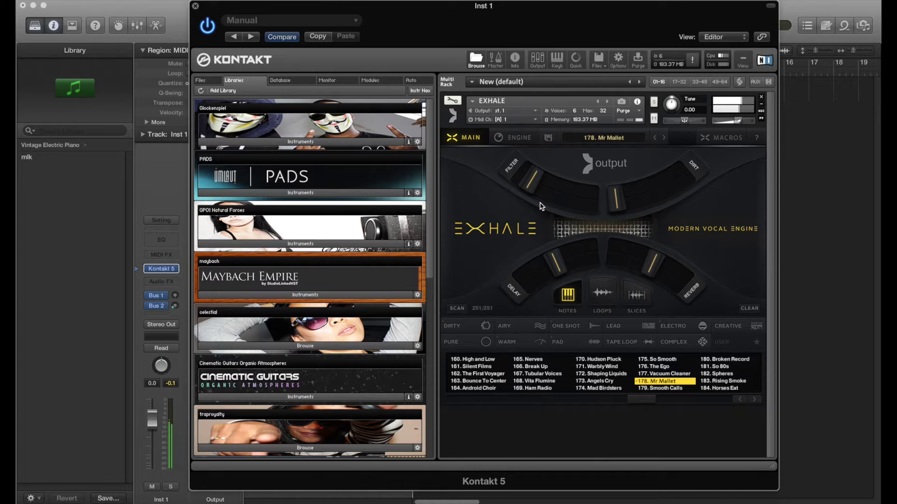
Audition the 183. Rising Smoke preset with its Pulse macro raised, and load 146. Interstellar from the Dirty presets.
left_click(722, 380)
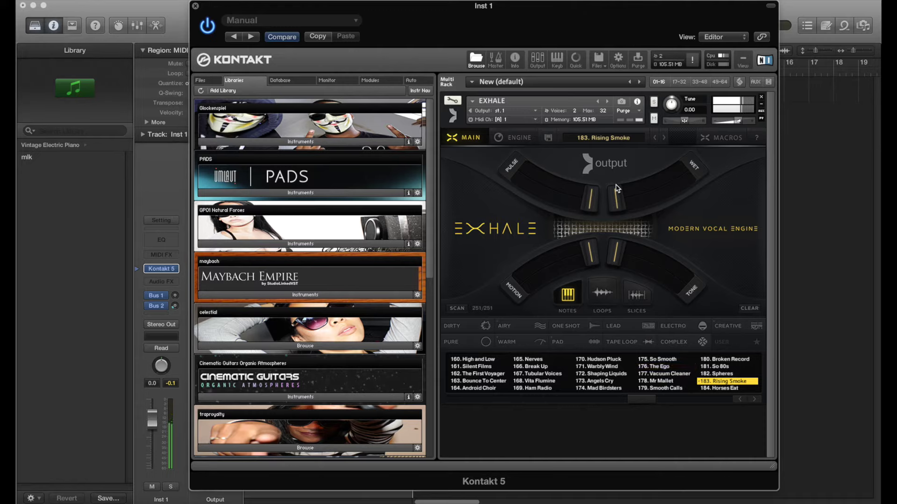
left_click_drag(591, 196, 529, 186)
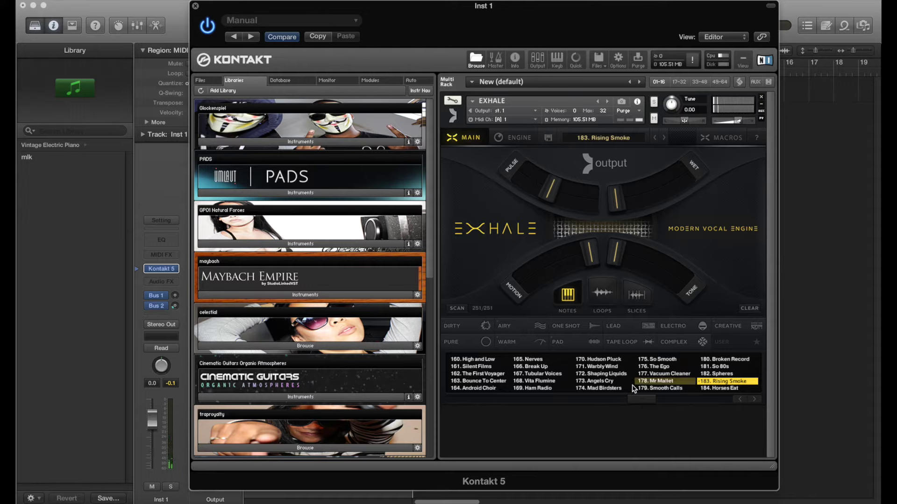
left_click(451, 326)
left_click(476, 366)
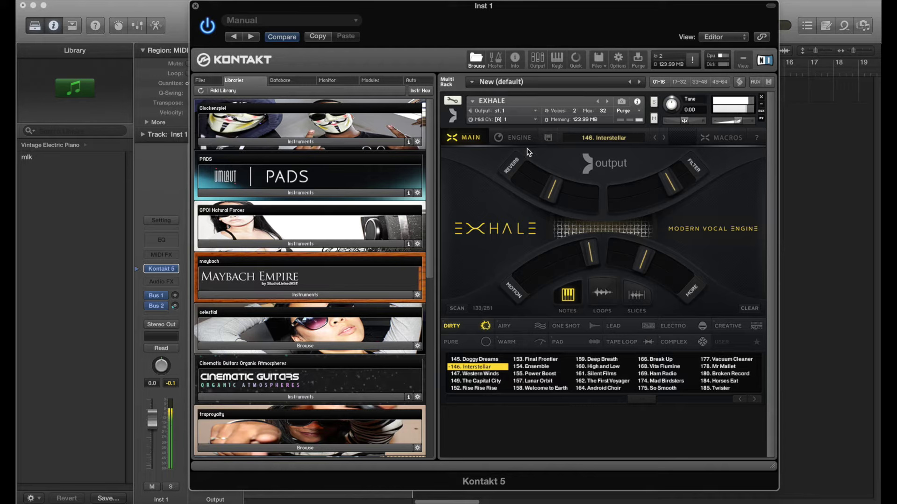
On the engine page, isolate Source A by switching off Source B and the Rhythm section, and adjust Source A's volume.
left_click(513, 144)
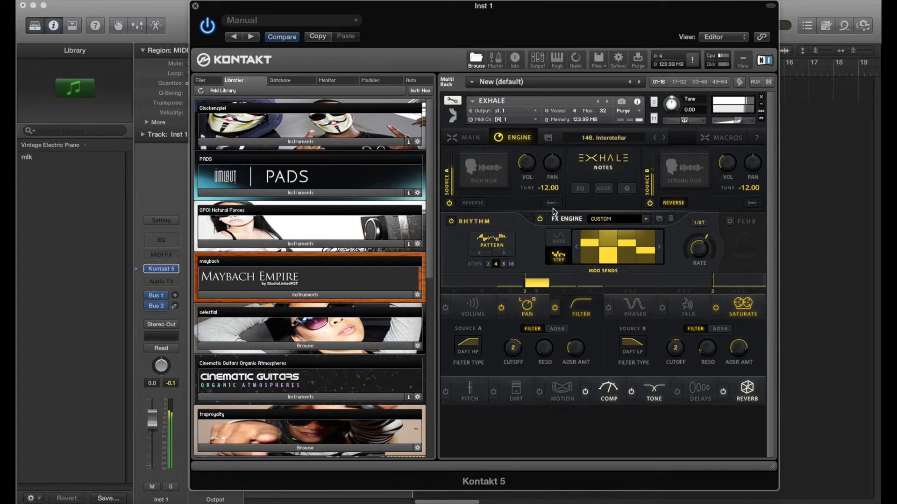
left_click(650, 204)
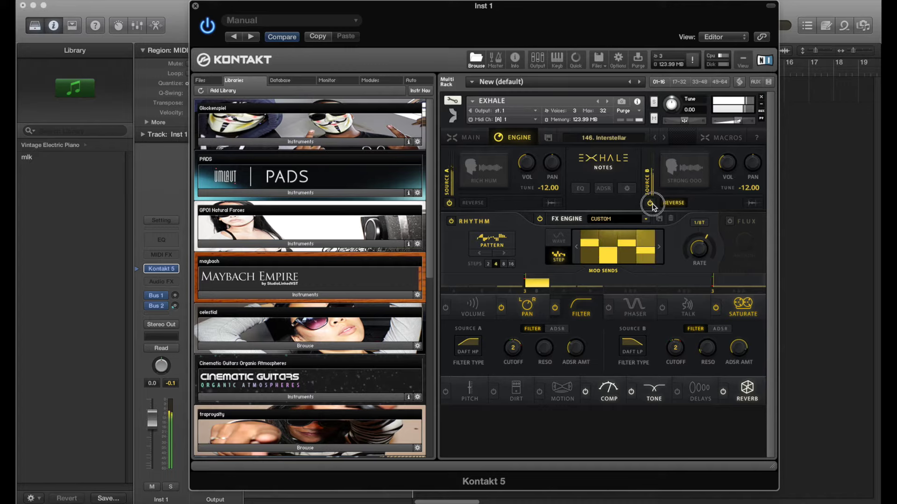
left_click(449, 202)
left_click(451, 222)
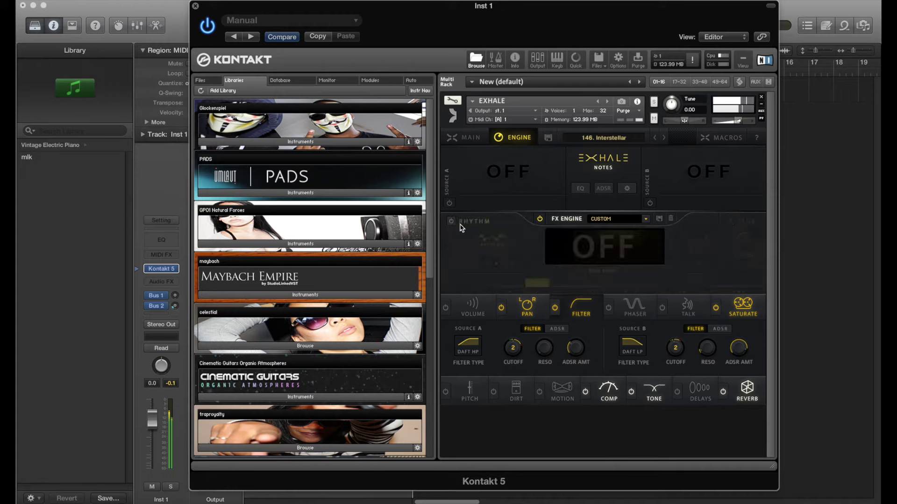
left_click(450, 204)
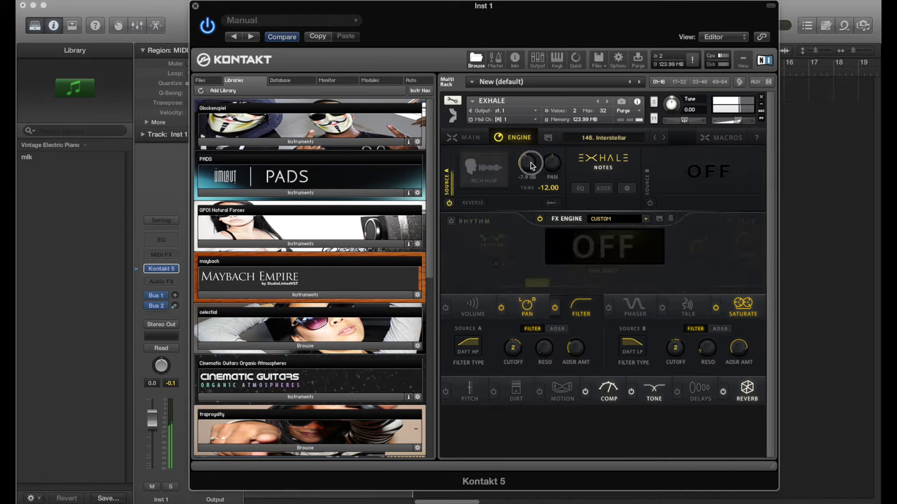
mouse_move(530, 162)
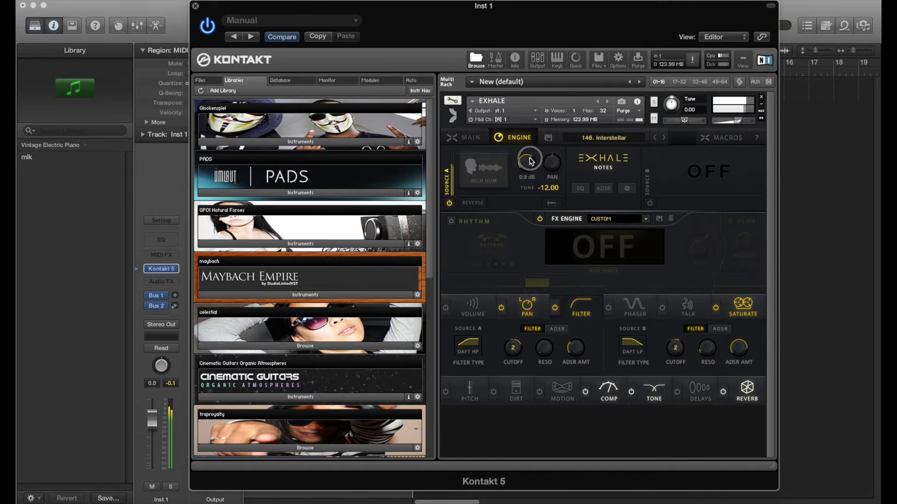
Audition the Warm Ooo, Warm Ah and Round Oh pads as the sound for Source A.
left_click(496, 174)
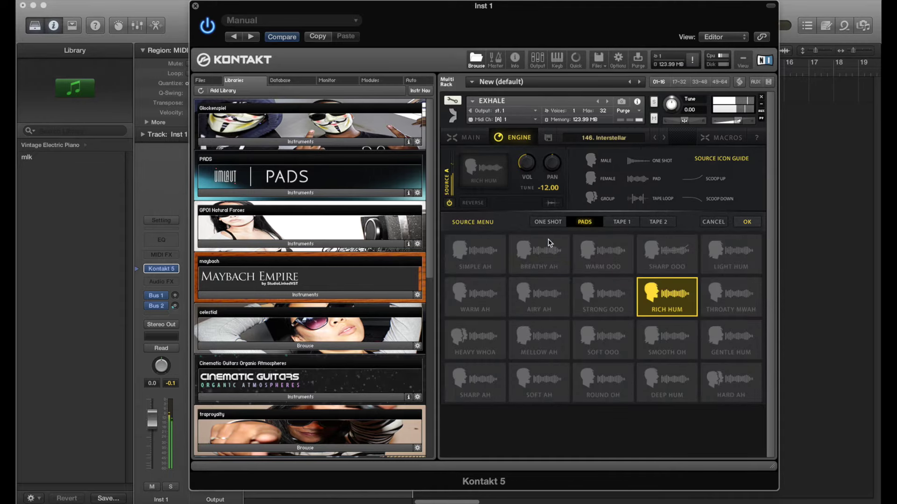
left_click(594, 258)
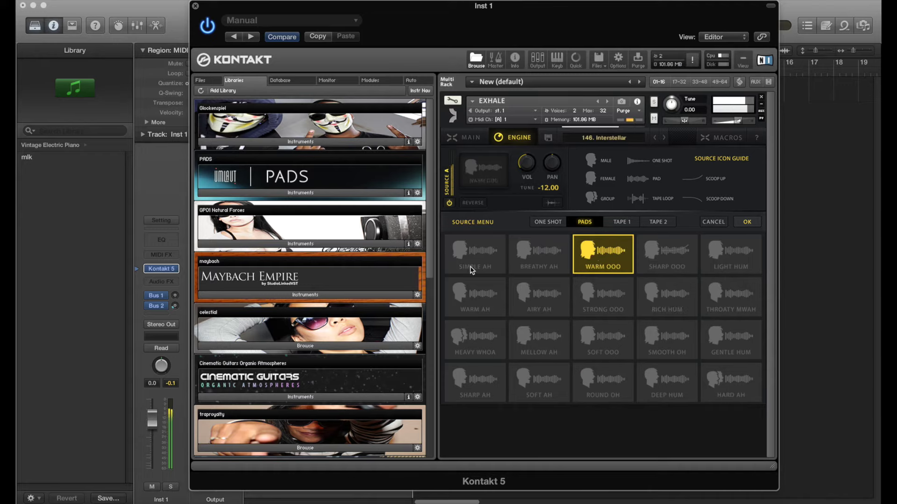
left_click(477, 305)
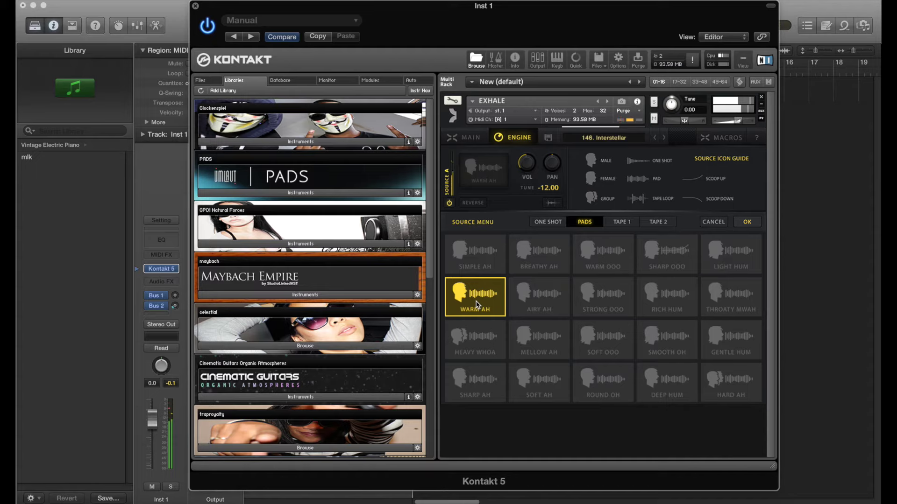
left_click(613, 380)
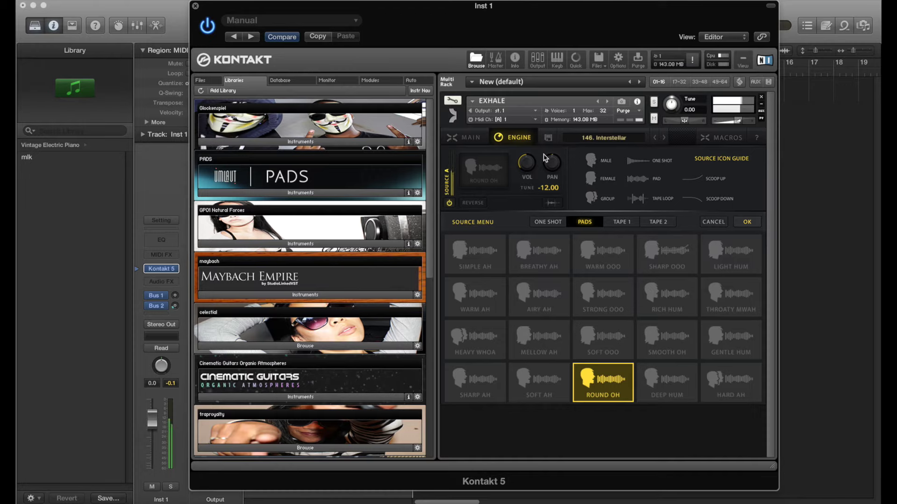
left_click(551, 205)
In macro assign mode, switch Source B back on, try the Rich Hum pad and settle on Mellow Ah.
left_click(713, 138)
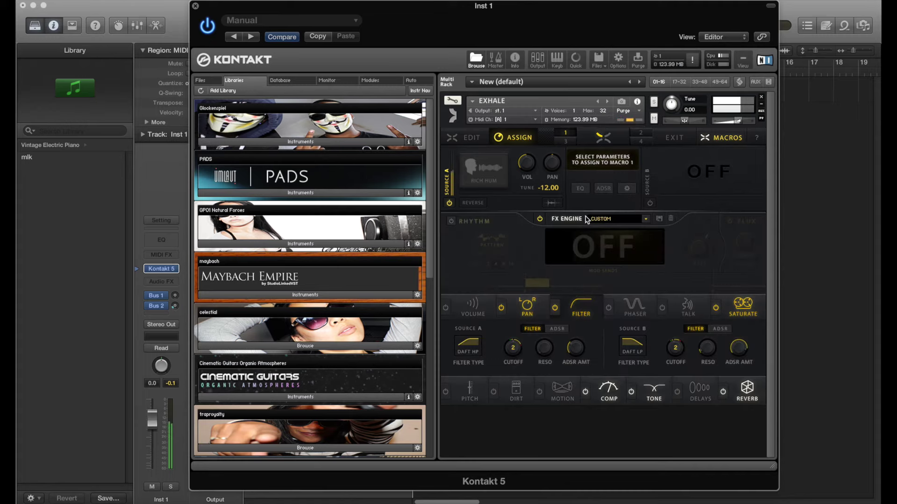
left_click(647, 181)
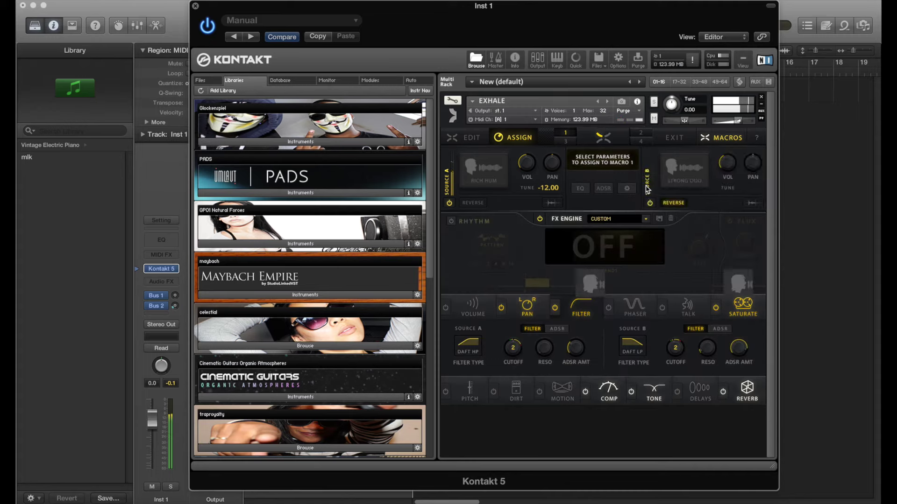
left_click(687, 169)
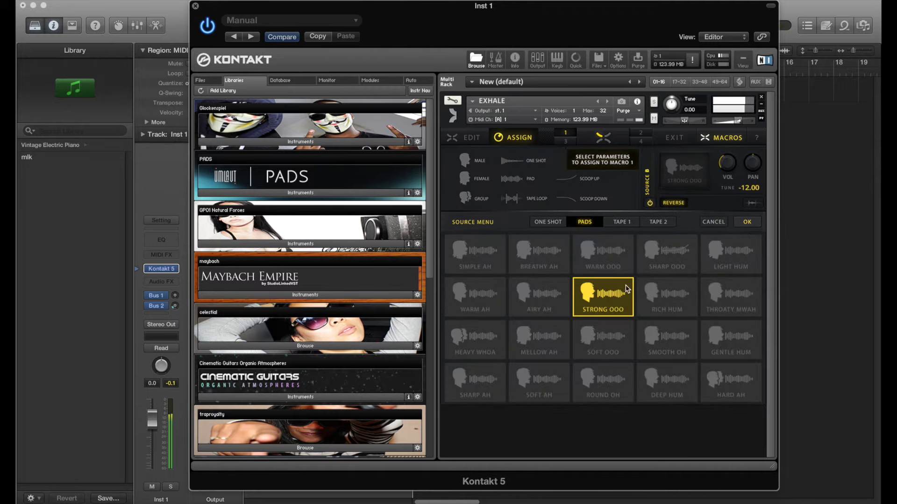
left_click(667, 304)
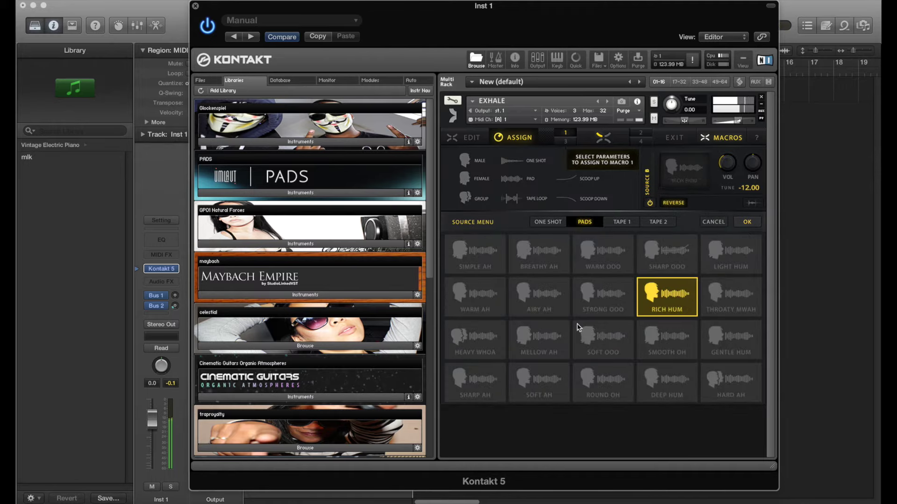
left_click(547, 335)
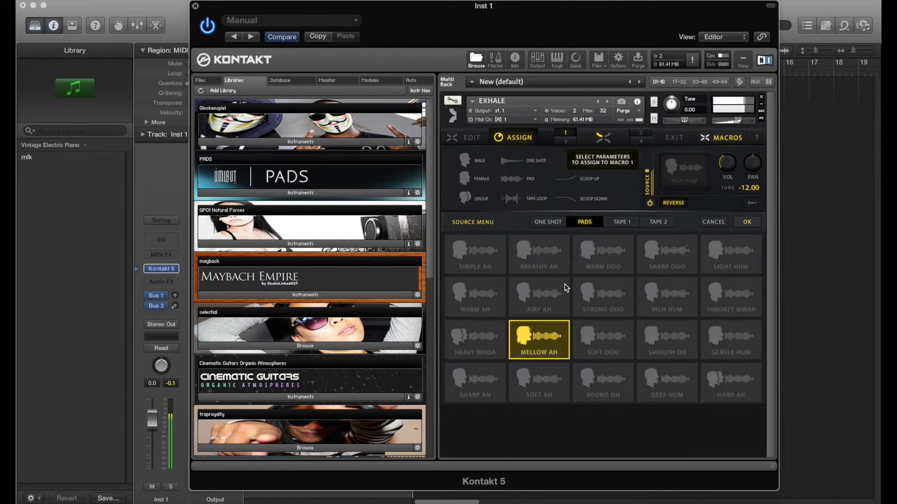
left_click(690, 162)
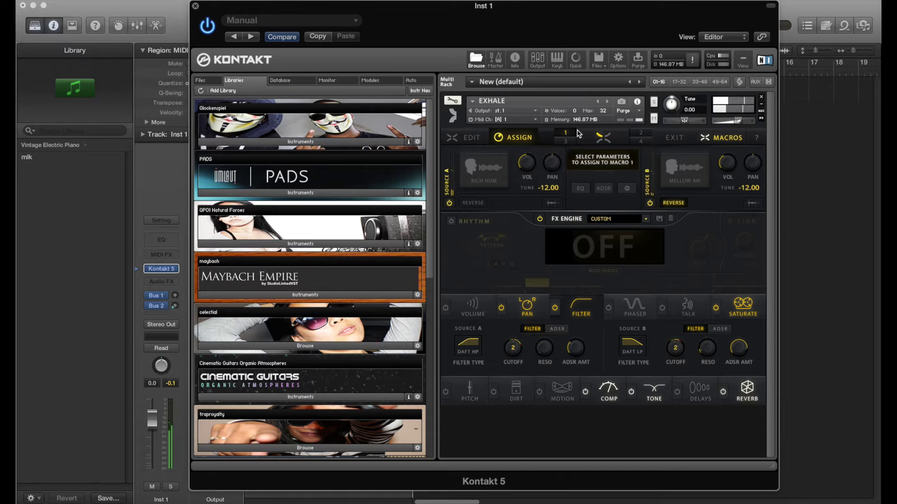
Examine the parameter assignments and edit view of Macro 3, and return to the main preset page.
left_click(567, 142)
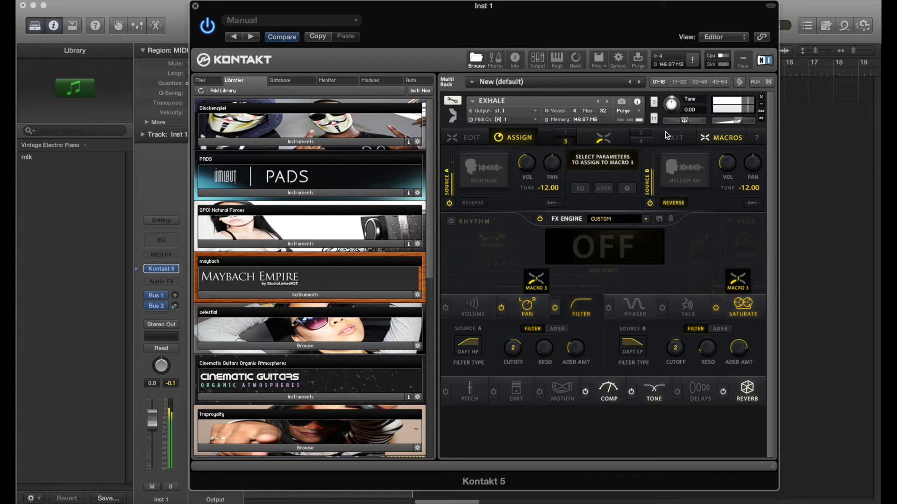
left_click(472, 138)
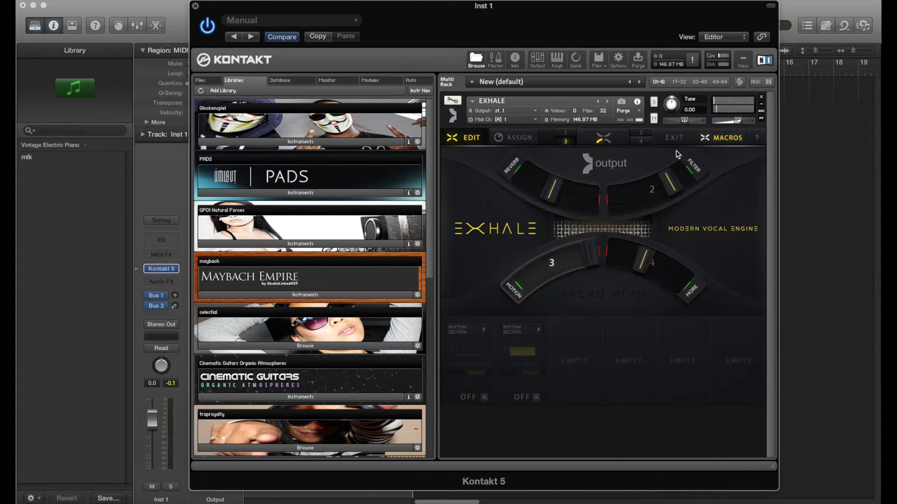
left_click(721, 140)
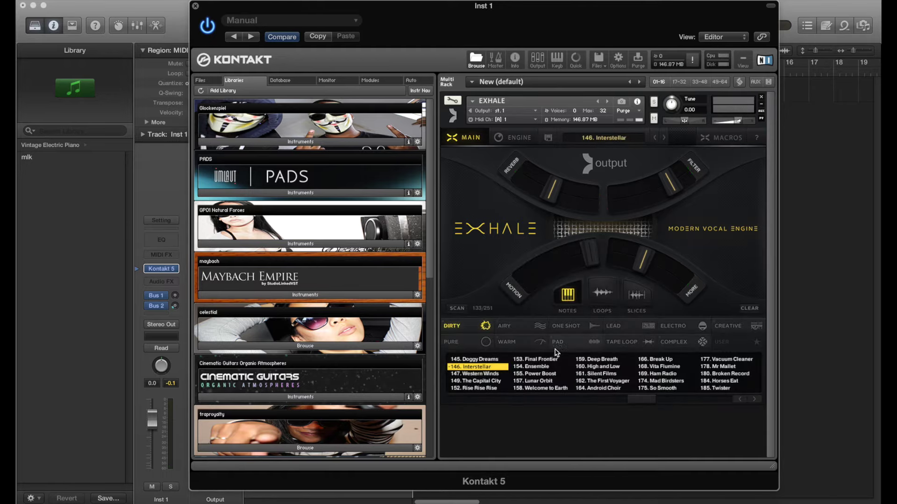
Load the 155. Power Boost preset, discarding the current changes, and inspect its engine settings.
left_click(548, 374)
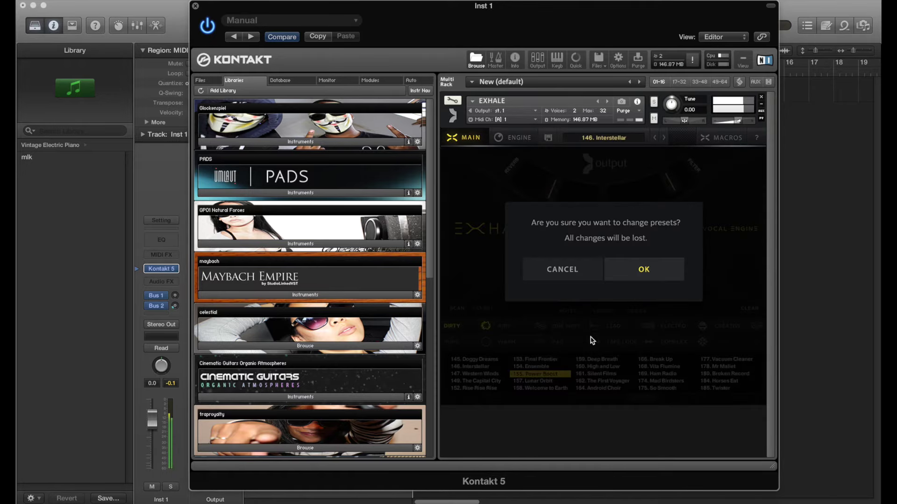
left_click(628, 269)
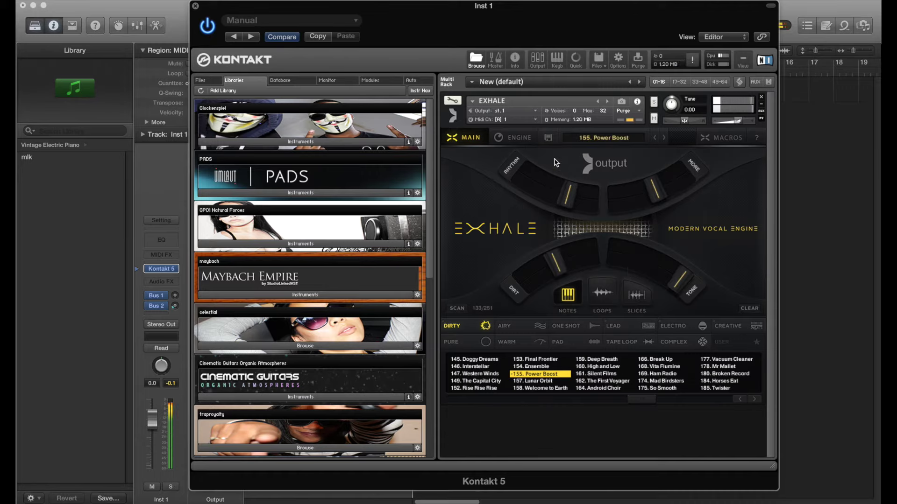
left_click(516, 142)
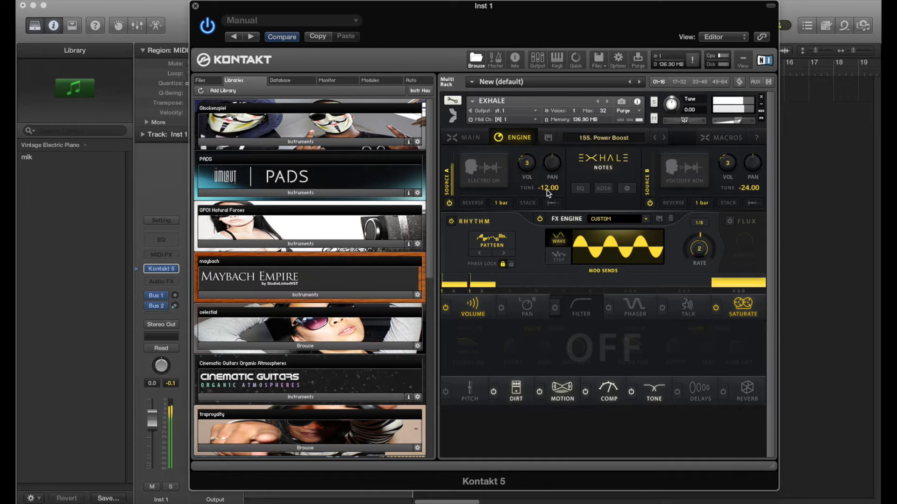
left_click(468, 138)
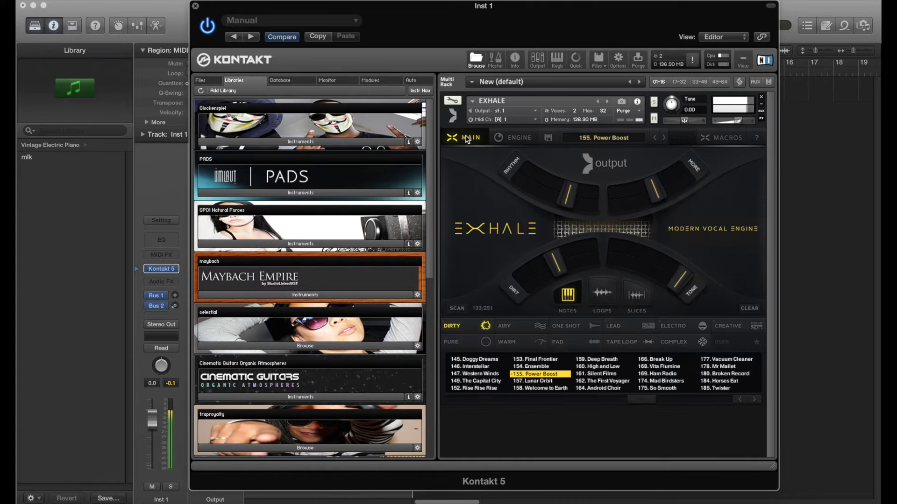
Load the 160. High and Low preset and try the Soft Ah and Heavy Whoa pads as Source A.
left_click(605, 368)
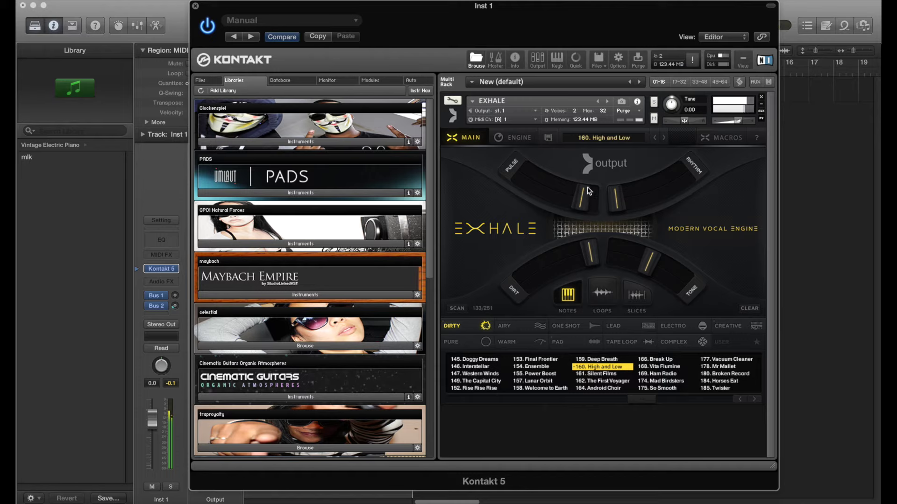
left_click(508, 137)
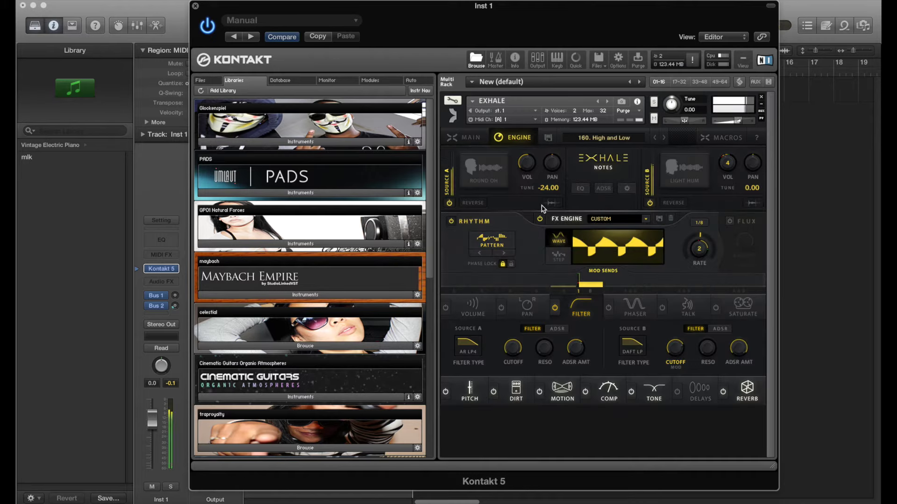
left_click(477, 164)
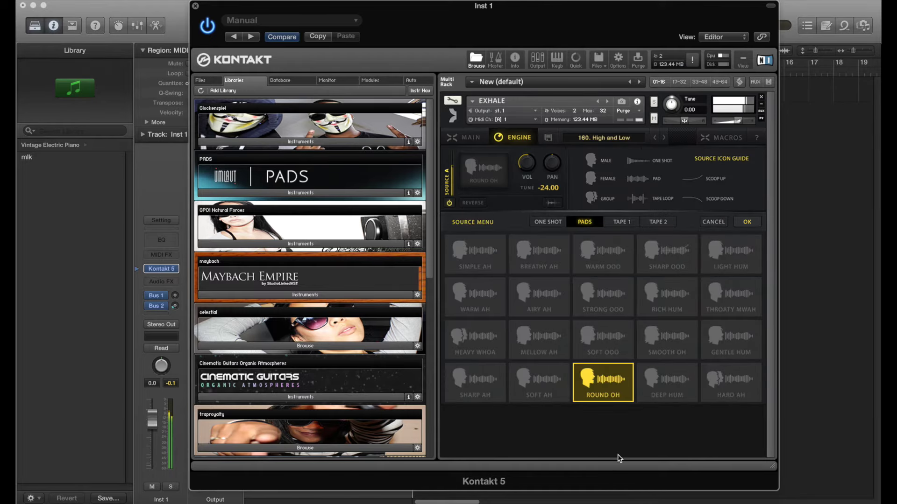
left_click(527, 370)
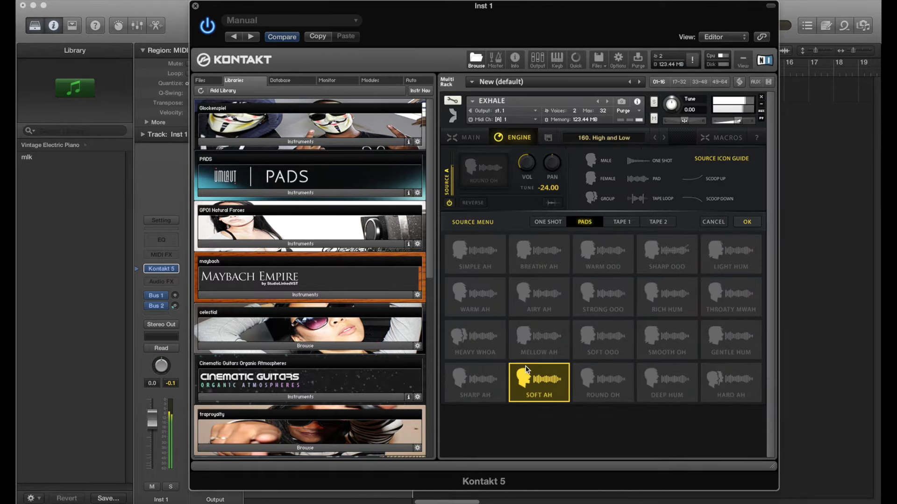
left_click(488, 344)
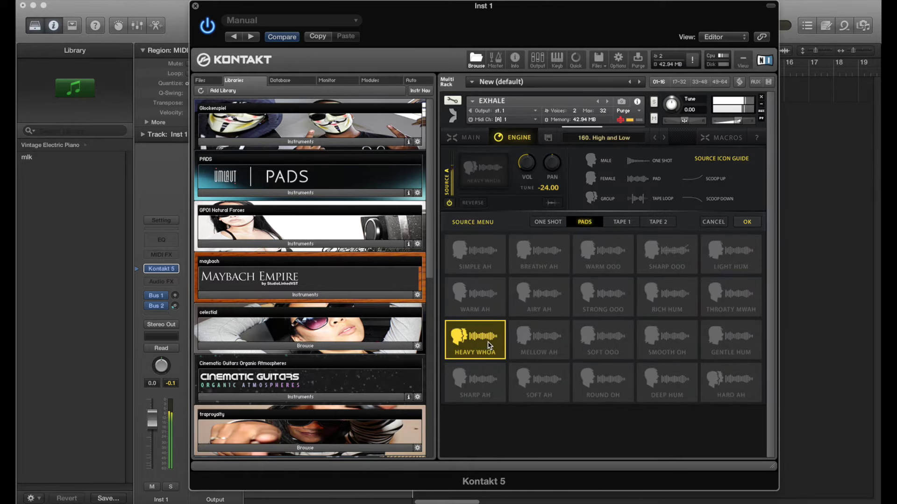
Audition the She Hums and Moving Air tape loops and the Hard Short Ah one shot as Source A, and cancel the source change.
left_click(620, 223)
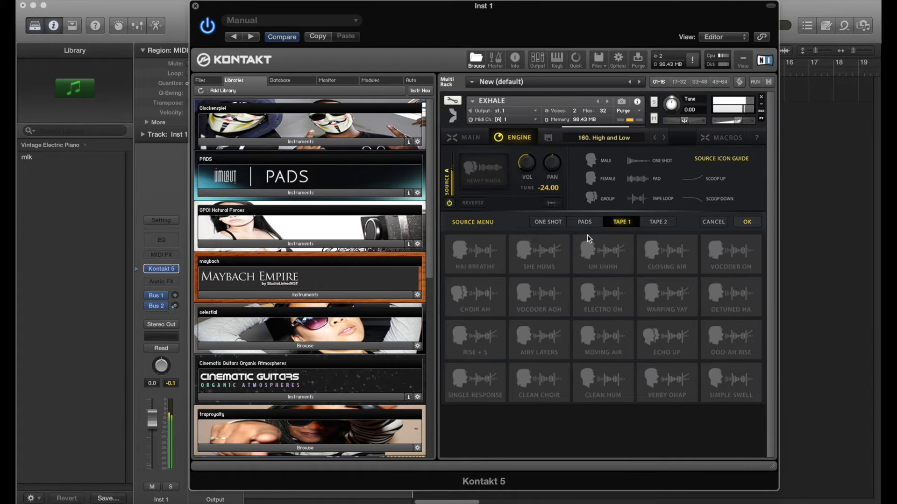
left_click(547, 260)
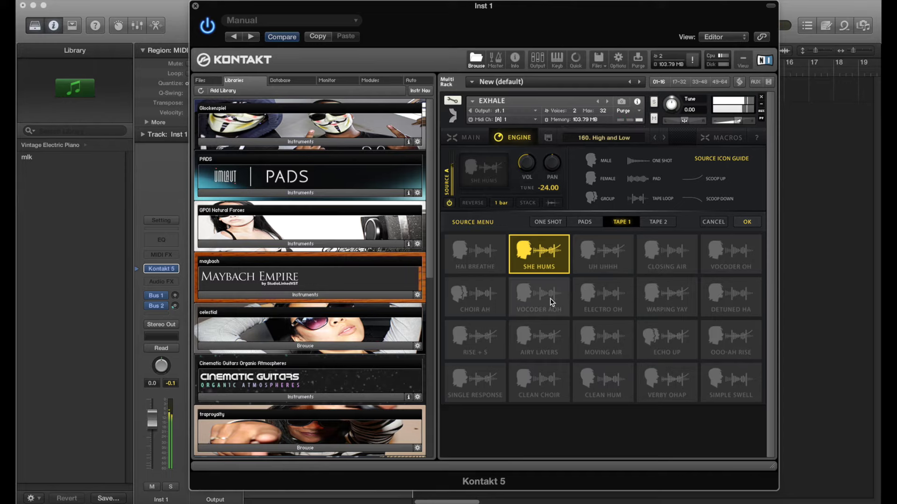
left_click(602, 344)
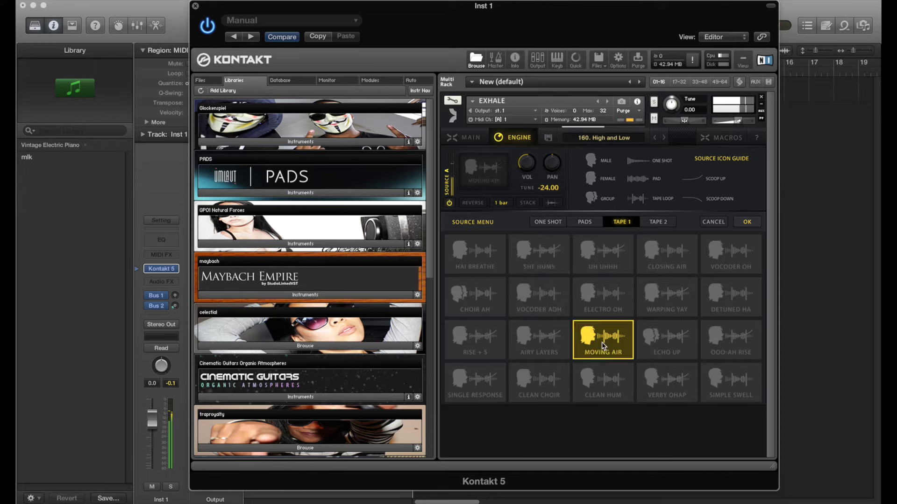
left_click(550, 222)
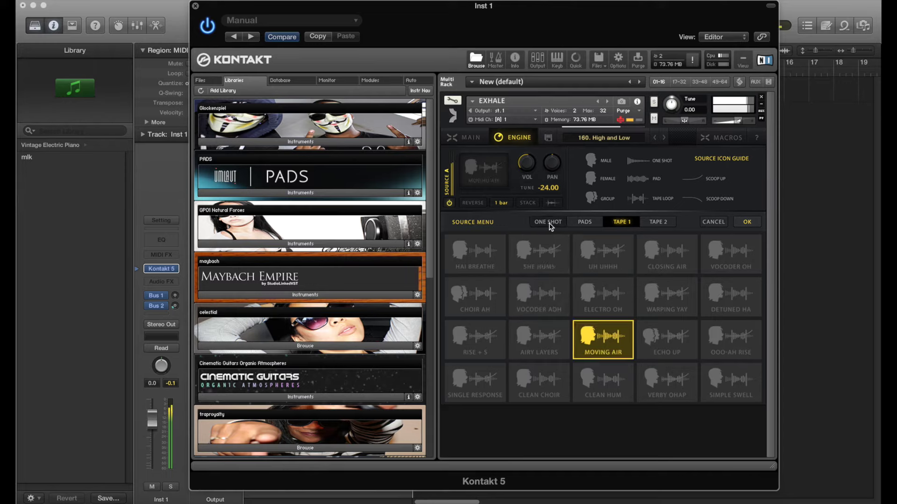
left_click(536, 267)
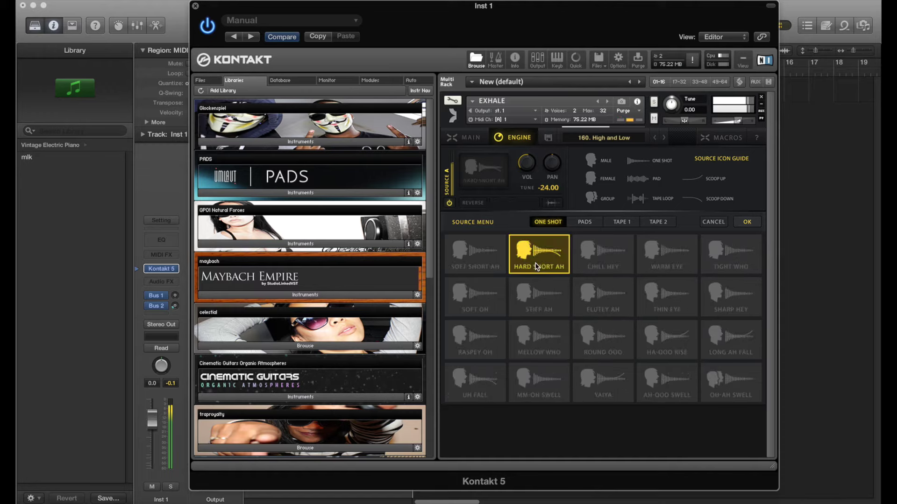
left_click(713, 222)
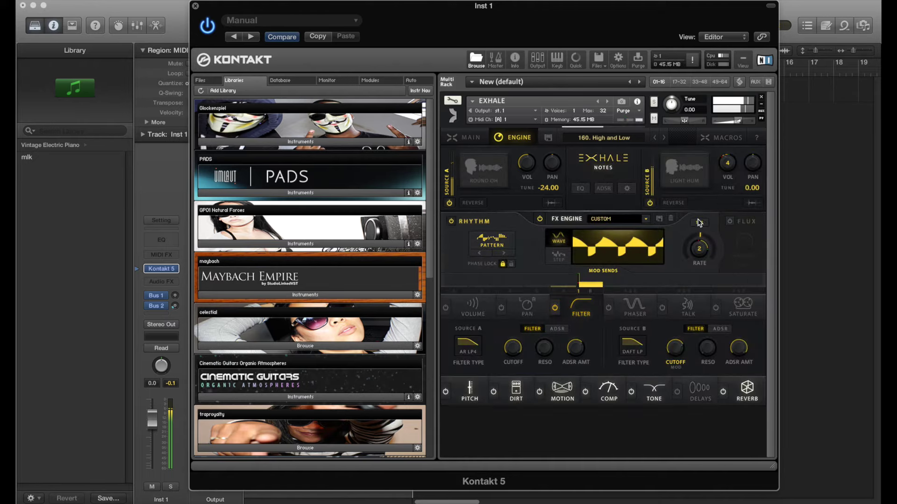
Switch off the FX Engine and view the ADSR envelopes and EQ of both sources.
left_click(491, 226)
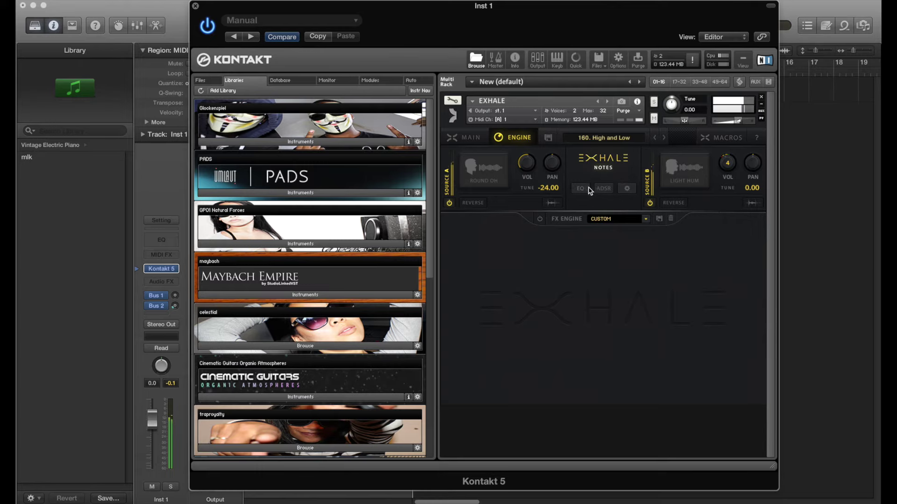
left_click(603, 189)
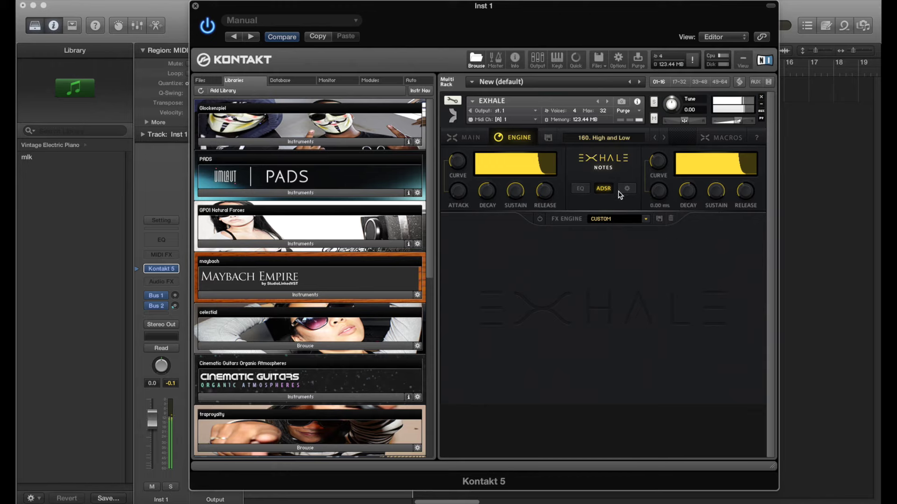
left_click(581, 189)
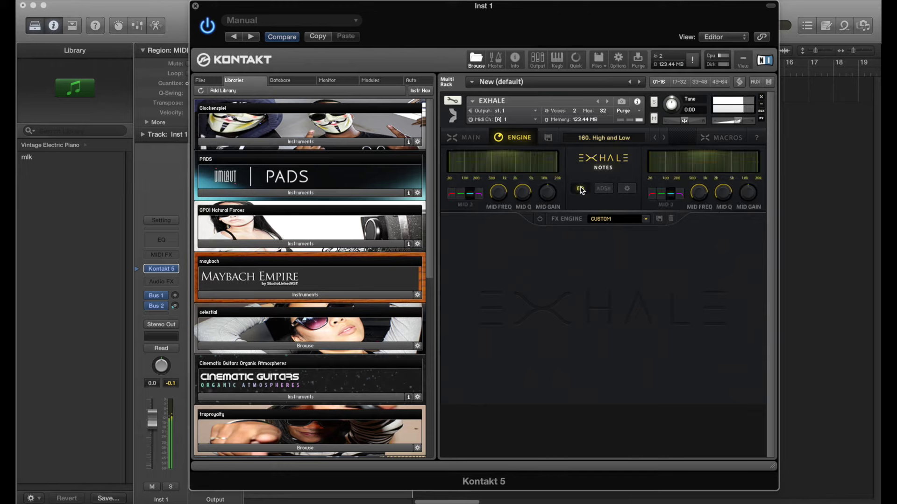
Select the low shelf band in Source A's EQ, and toggle the FX Engine on and back off.
left_click(502, 183)
left_click_drag(502, 182, 469, 194)
left_click(452, 194)
left_click(502, 188)
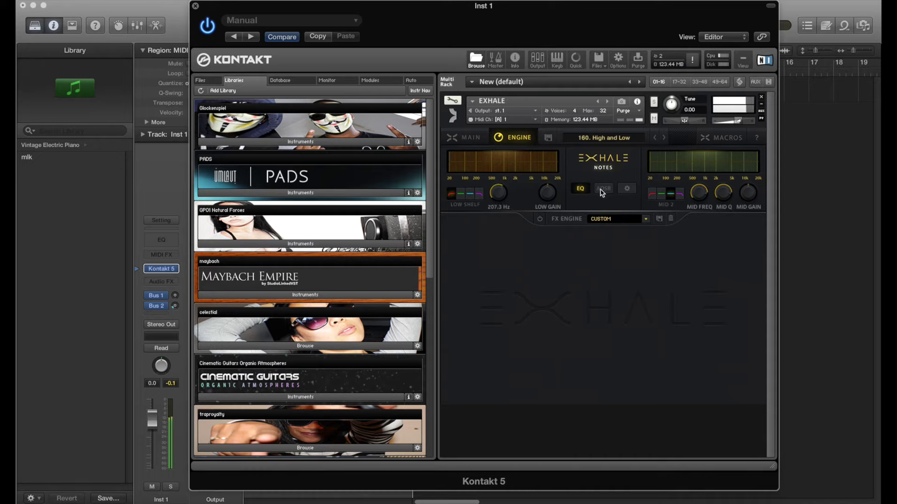
left_click(540, 220)
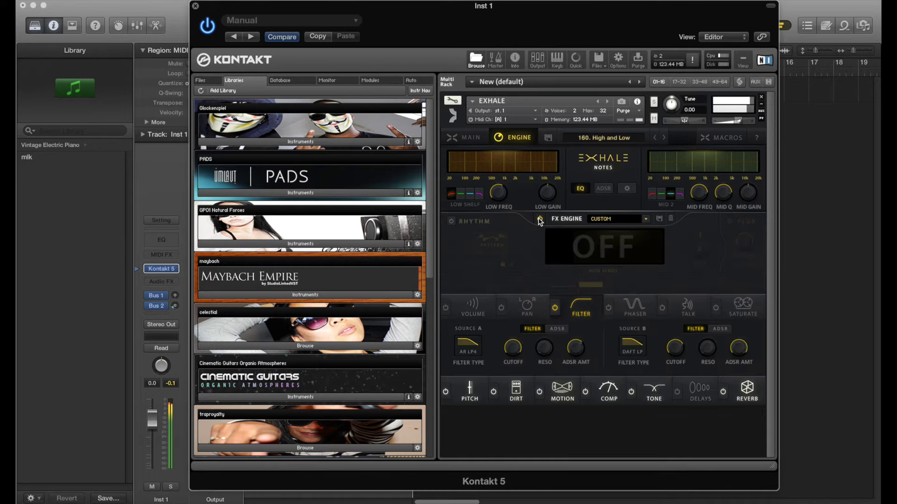
left_click(540, 220)
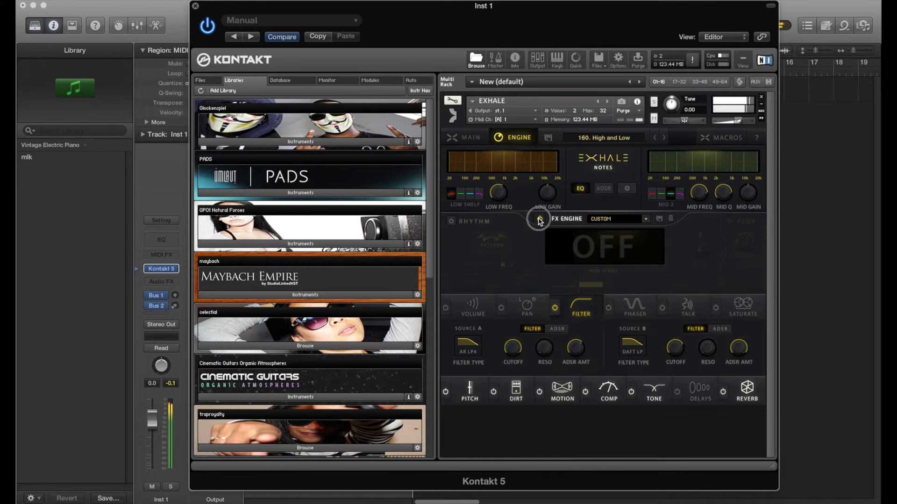
Boost the Mid 1 band in Source A's EQ and adjust the low shelf's frequency and gain.
left_click(464, 196)
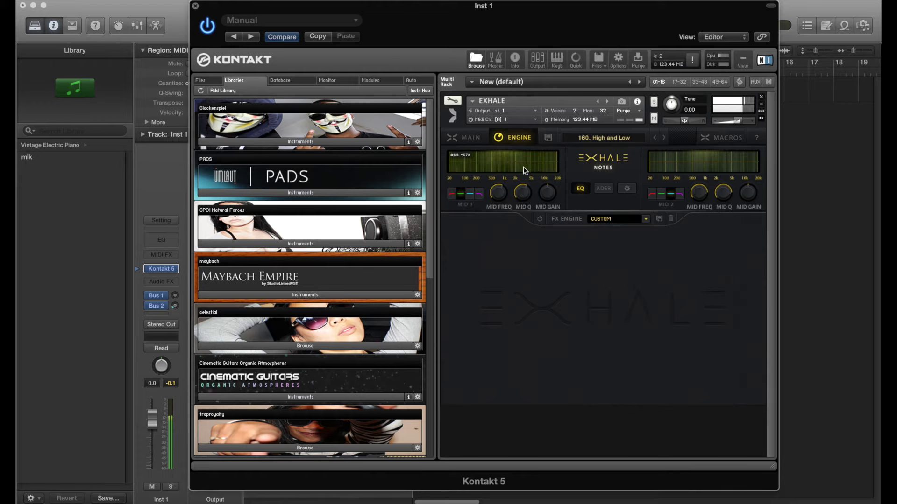
left_click_drag(548, 193, 522, 283)
left_click(452, 198)
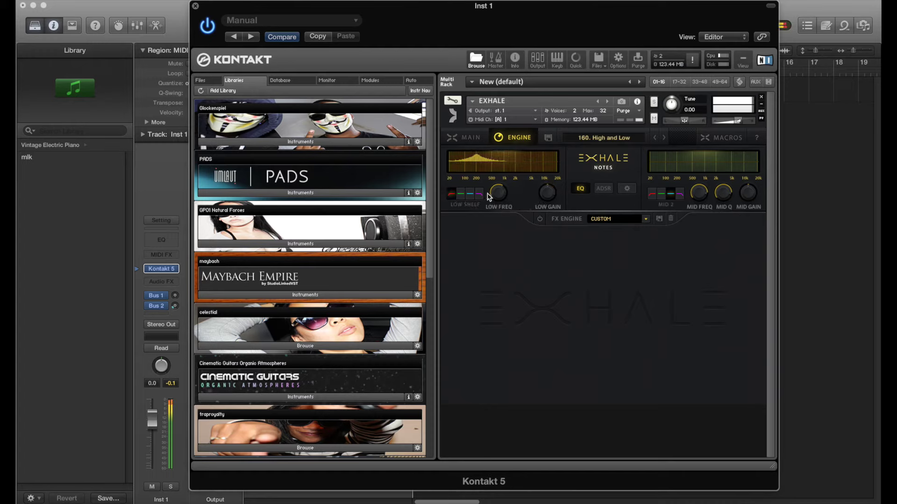
left_click_drag(498, 193, 499, 226)
left_click_drag(547, 193, 546, 178)
Select the high shelf band in Source A's EQ, try boosting its gain and settle on a cut.
mouse_move(496, 193)
left_mouse_down()
mouse_move(489, 171)
mouse_move(480, 197)
left_mouse_up()
left_click(478, 193)
left_click_drag(545, 194, 545, 182)
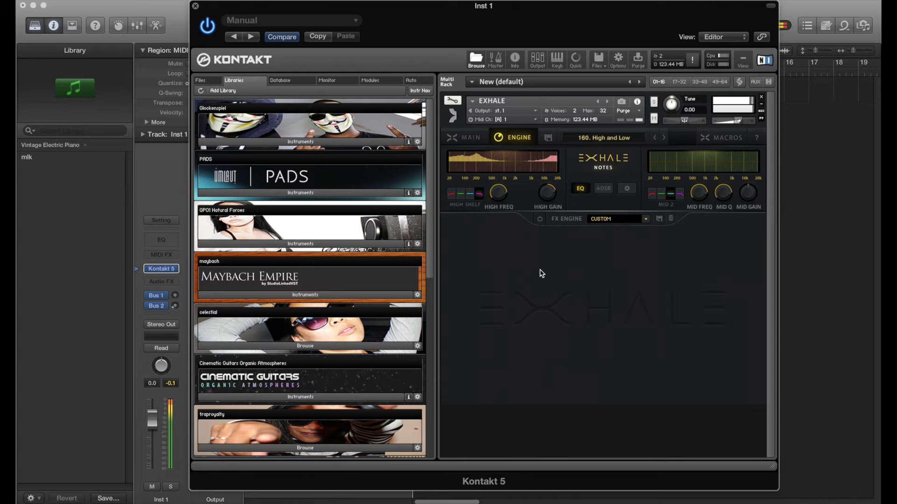
left_click_drag(548, 195, 548, 250)
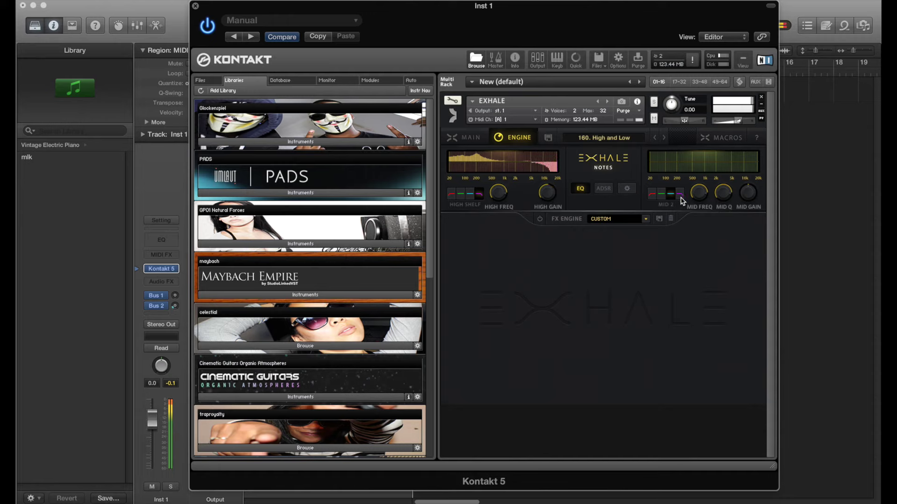
Cut the Mid 2 and high shelf gains in Source B's EQ.
left_click(750, 189)
left_click_drag(752, 189, 735, 244)
left_click(680, 194)
left_click_drag(750, 199, 744, 282)
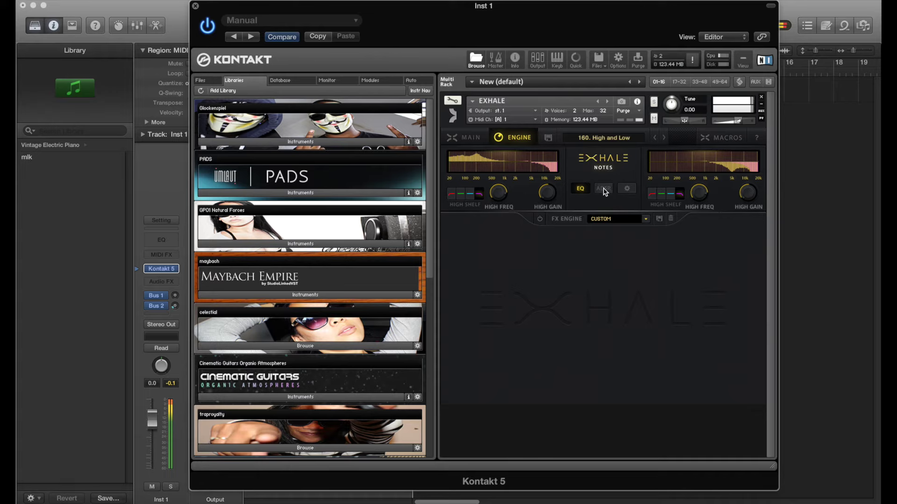
Show the glide and velocity settings, compare the sound with Source A off and on, and switch Source B off.
left_click(627, 189)
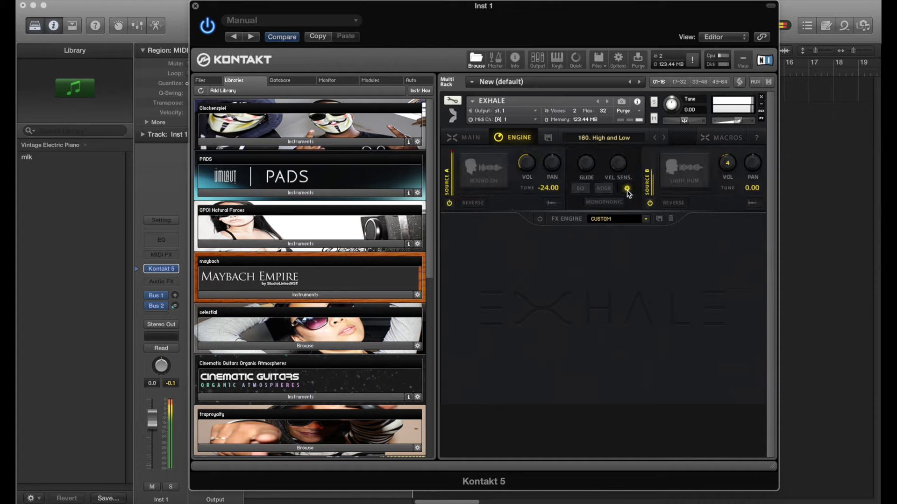
left_click(450, 203)
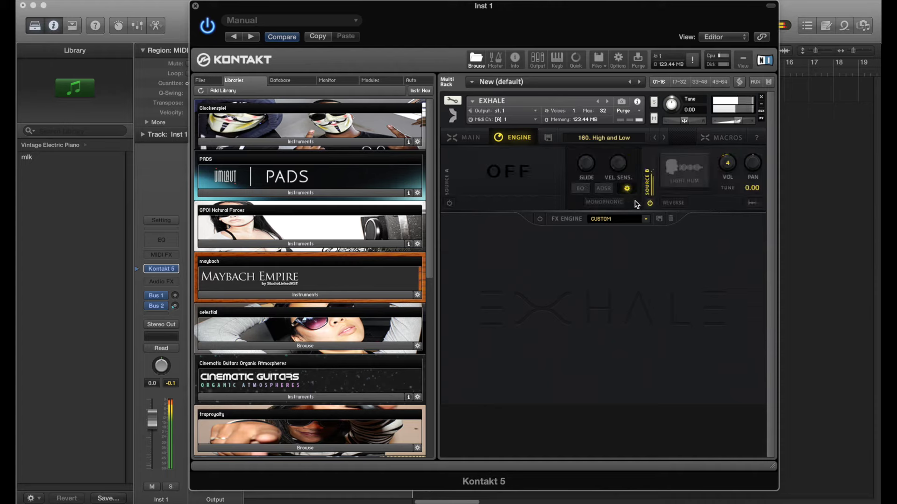
left_click(450, 204)
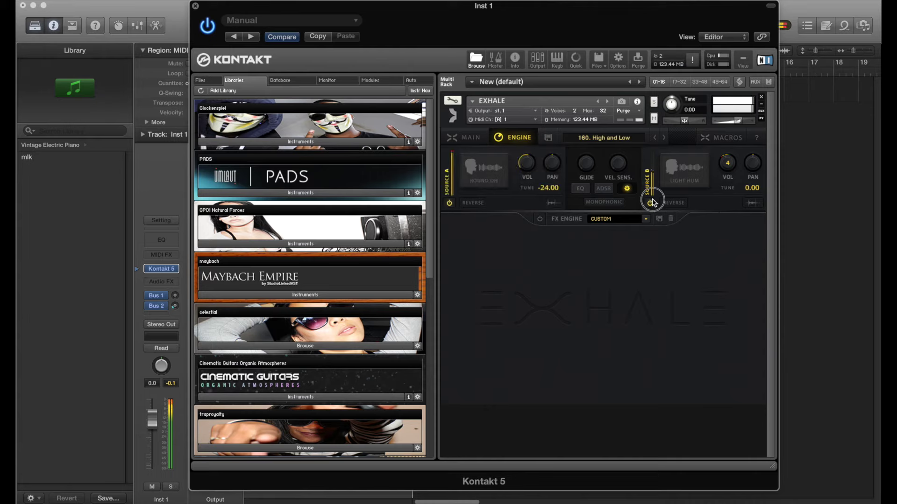
left_click(650, 203)
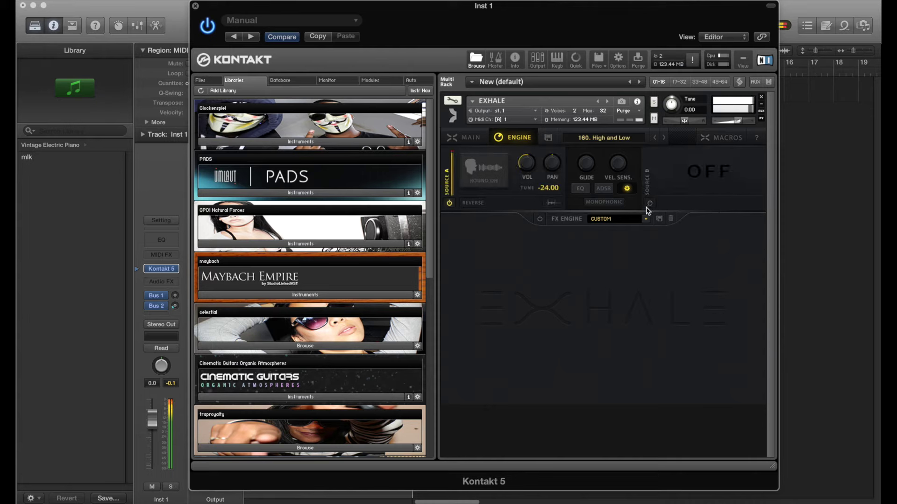
Adjust the attack of Source A's ADSR envelope and return to the main preset page.
left_click(604, 190)
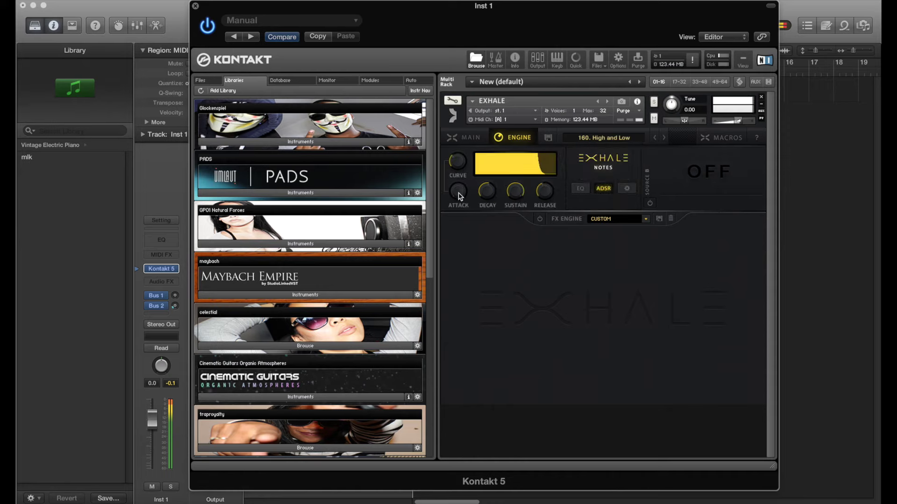
left_click_drag(460, 196, 461, 182)
left_click(469, 139)
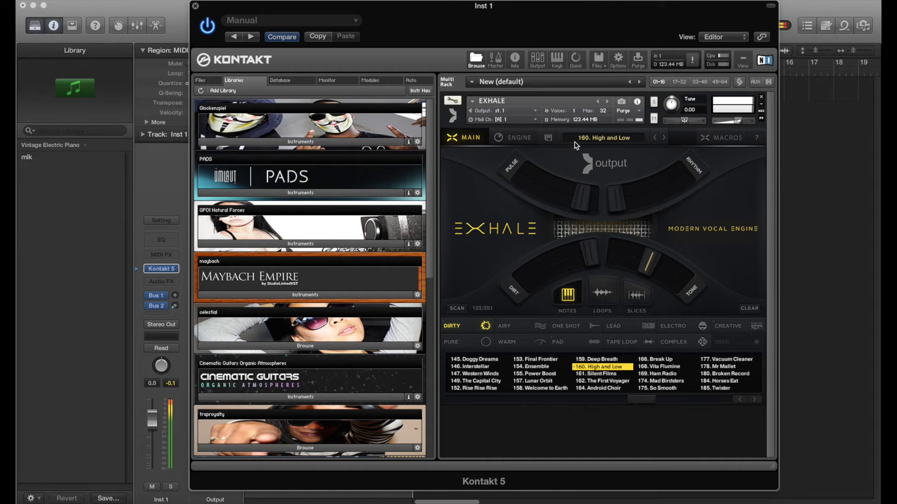
Save the edited sound as a user preset named MLK LOW, keeping the suggested tags.
left_click(548, 138)
left_click(558, 162)
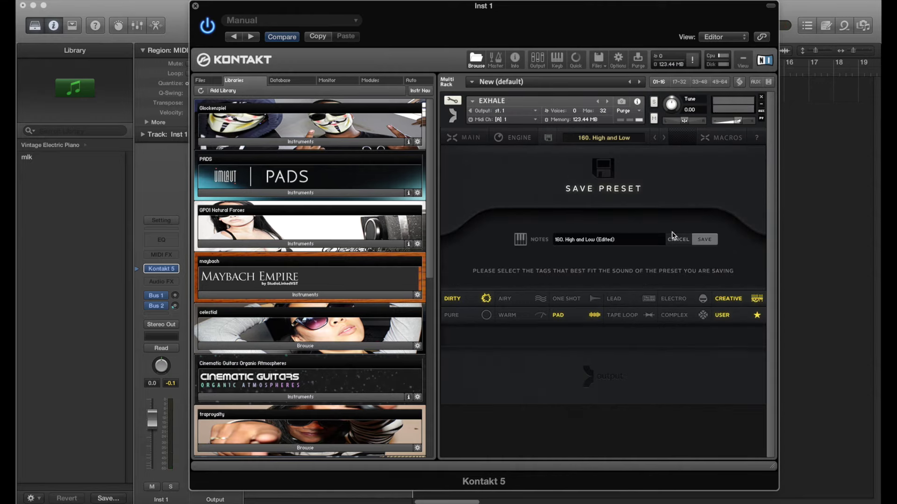
double_click(607, 239)
left_click(616, 241)
left_click(617, 240)
left_click_drag(617, 240, 530, 245)
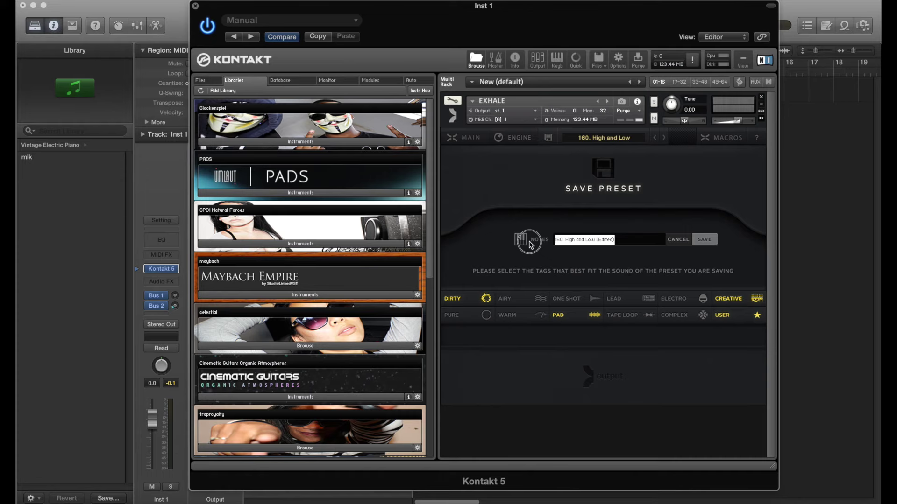
key("BackSpace")
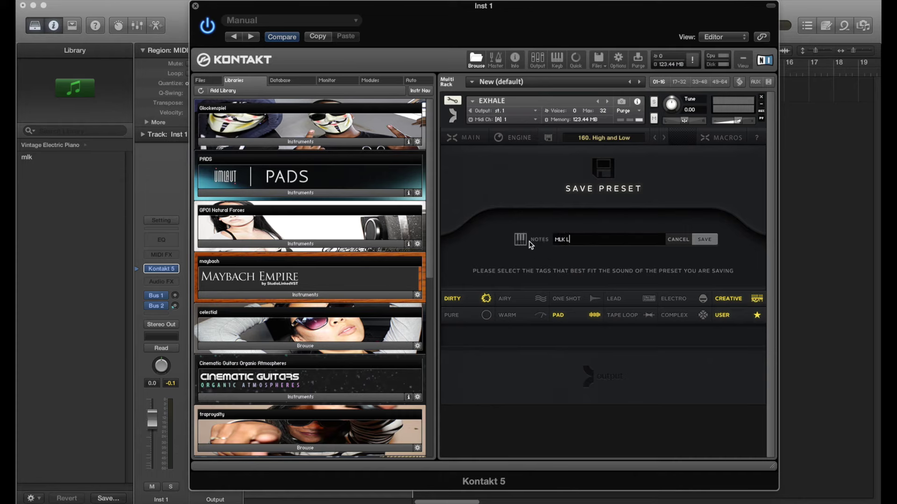
left_click(711, 239)
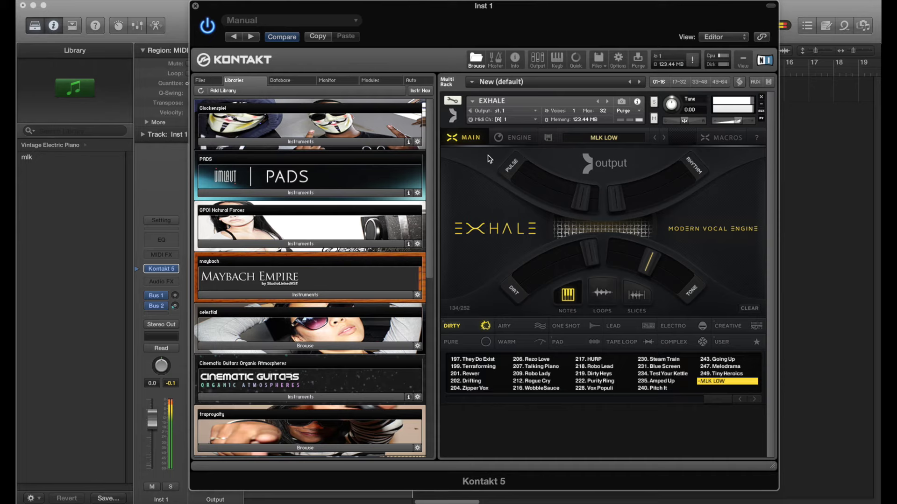
Load the 243. Going Up preset, add the Airy tag to the preset filter and load 180. Broken Record.
left_click(719, 360)
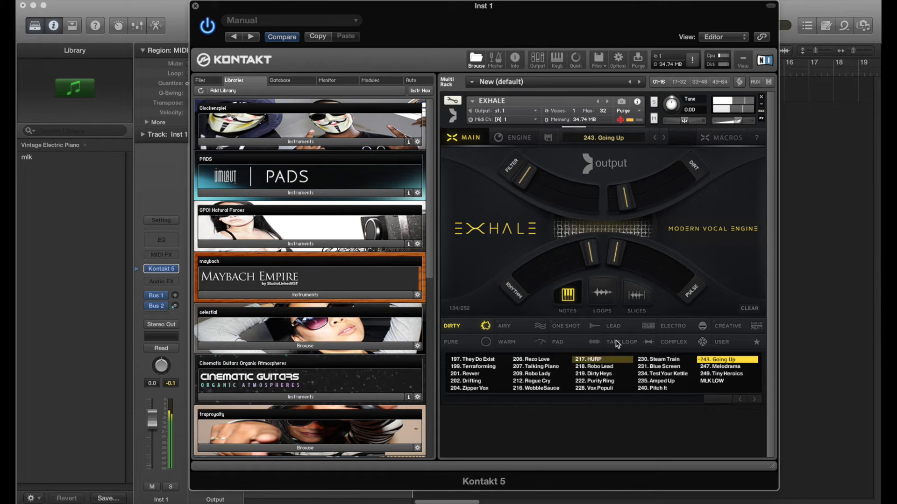
left_click(506, 327)
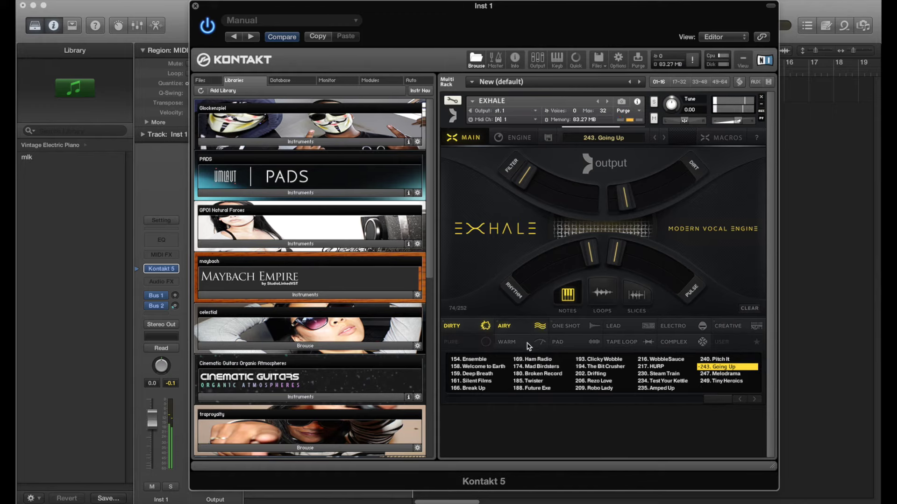
left_click(540, 374)
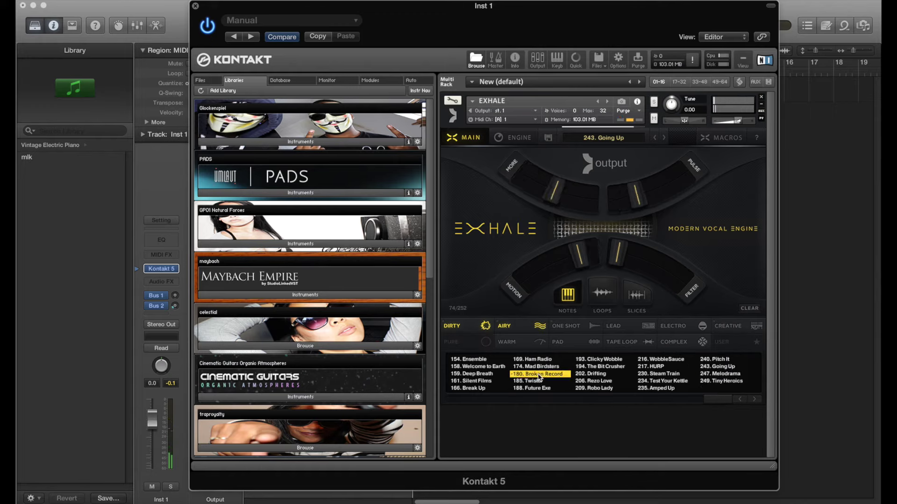
Remove the Dirty tag from the preset filter, try 163. Bounce To Center and load 181. So 80s.
left_click(484, 327)
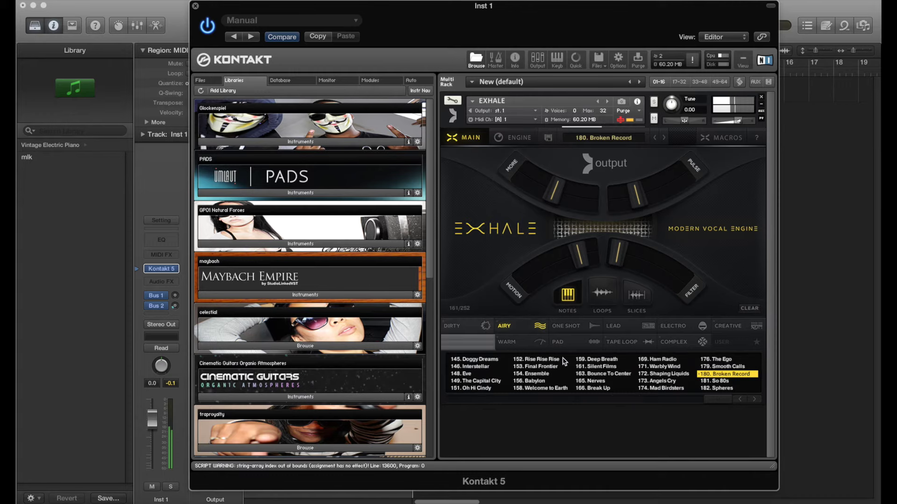
left_click(607, 375)
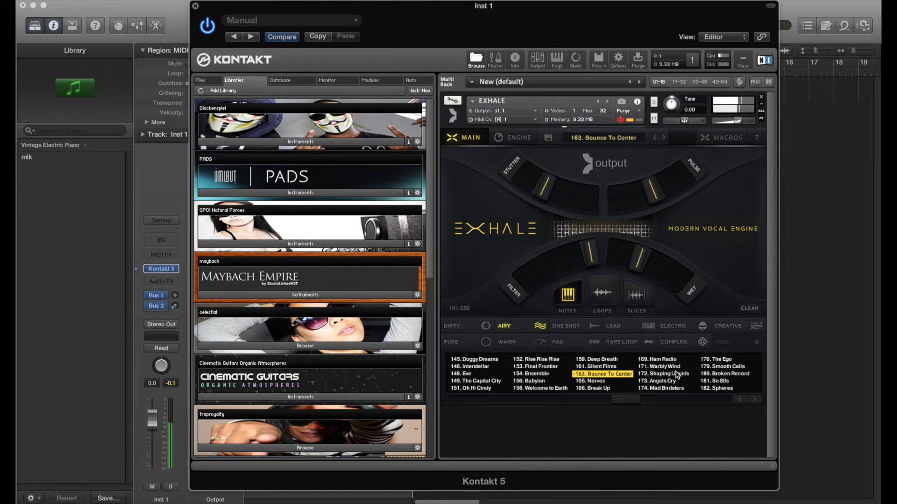
left_click(718, 382)
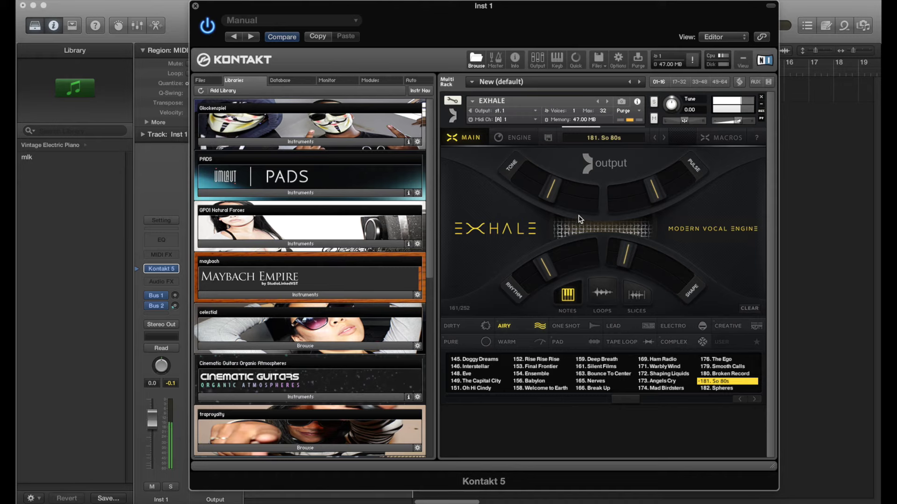
Look through the motion and compressor effects on the engine page and adjust Freq1 and Freq3 of the tone effect.
left_click(513, 146)
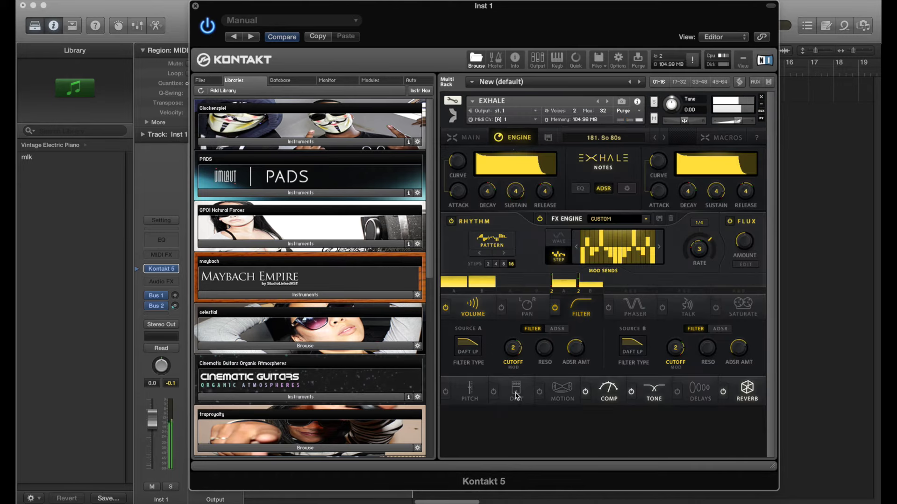
left_click(563, 395)
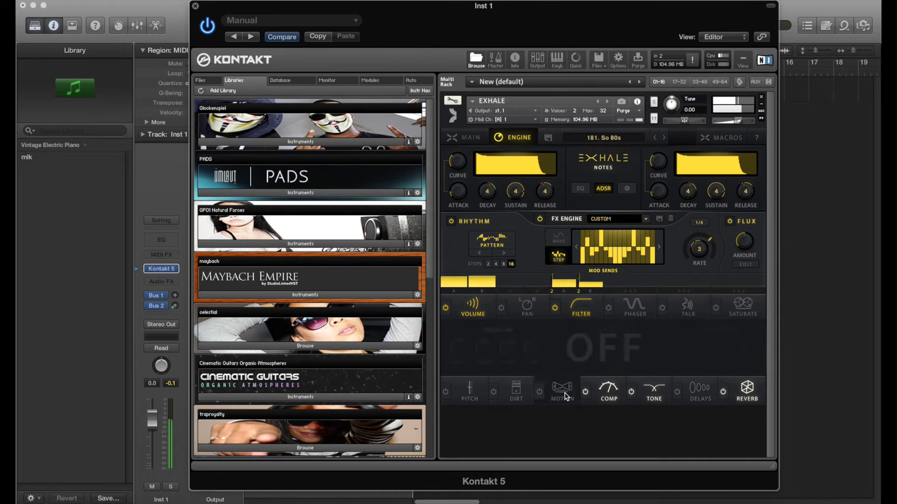
left_click(606, 392)
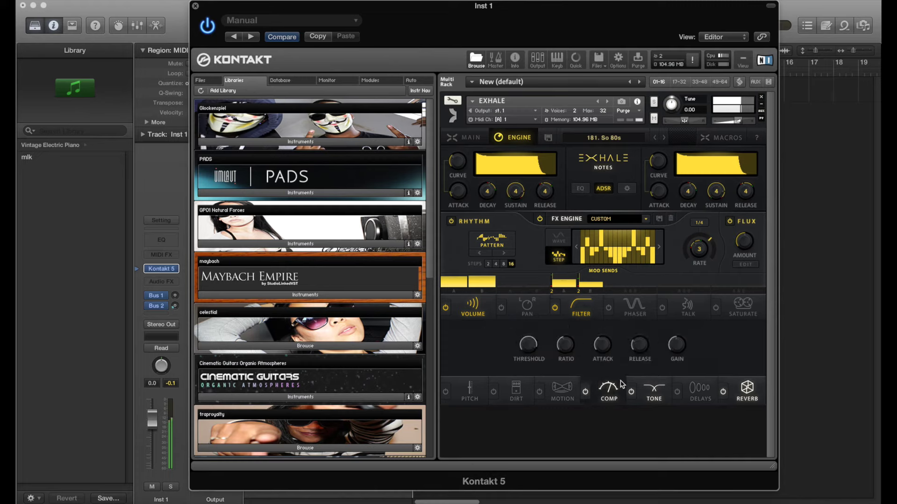
mouse_move(603, 346)
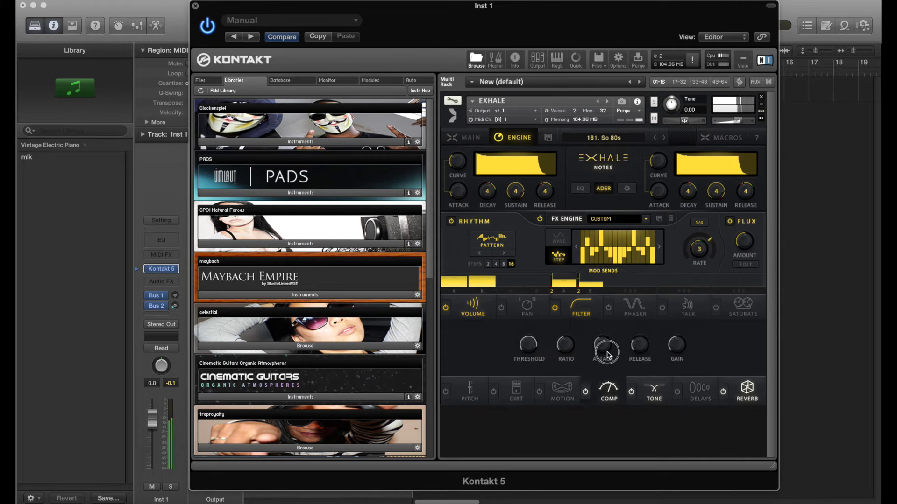
left_click(659, 395)
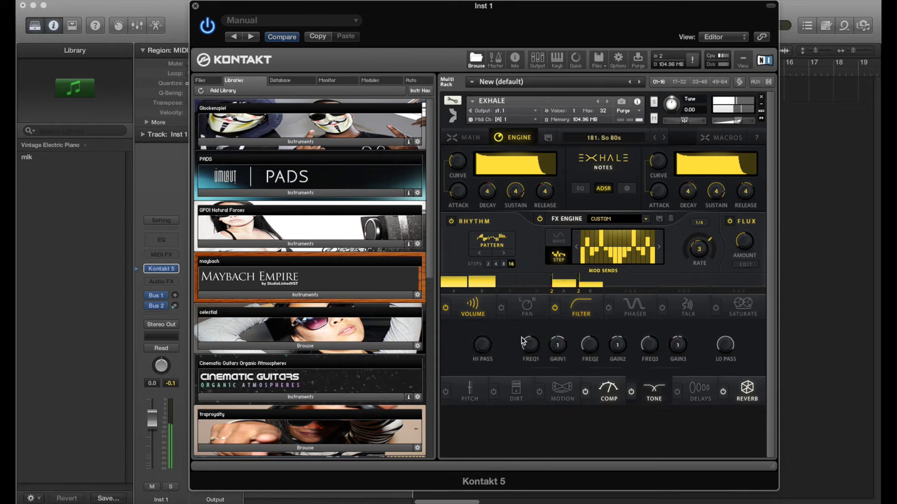
left_click_drag(526, 345, 545, 306)
left_click_drag(656, 347, 662, 322)
Enable the Talk effect and turn off Filter, Volume, Comp, Tone and Reverb.
left_click(638, 307)
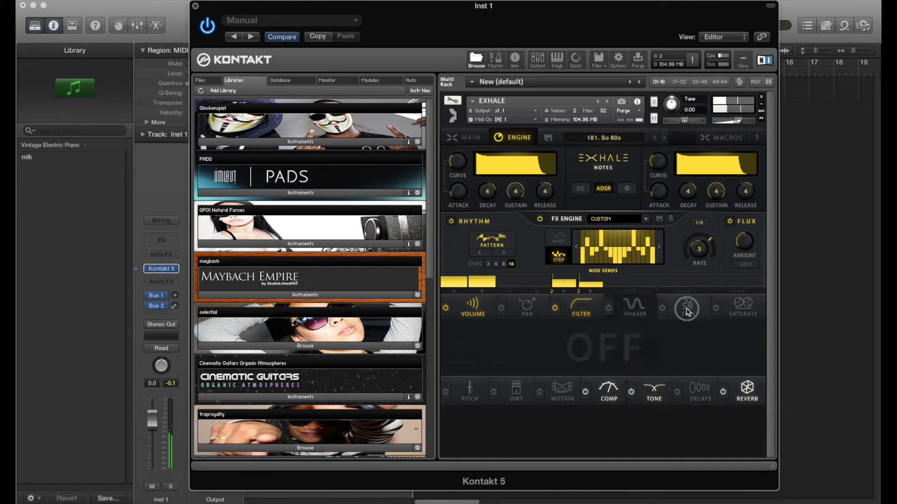
left_click(663, 307)
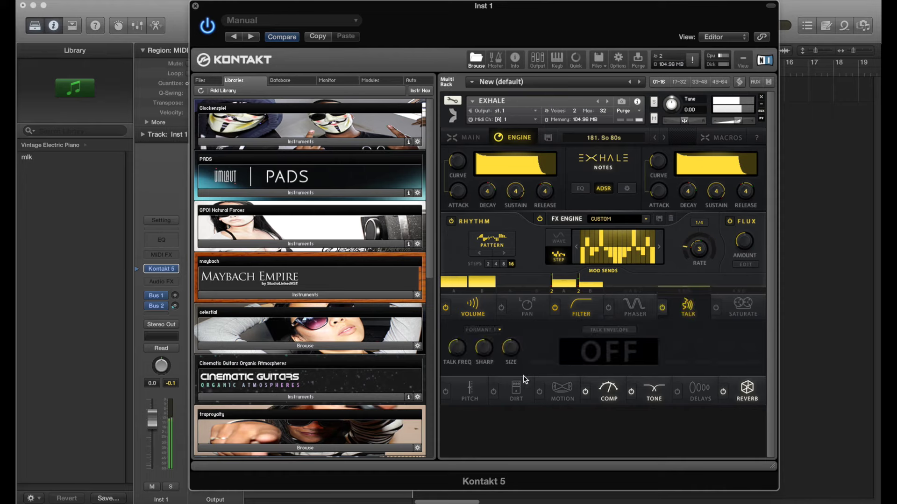
left_click(555, 307)
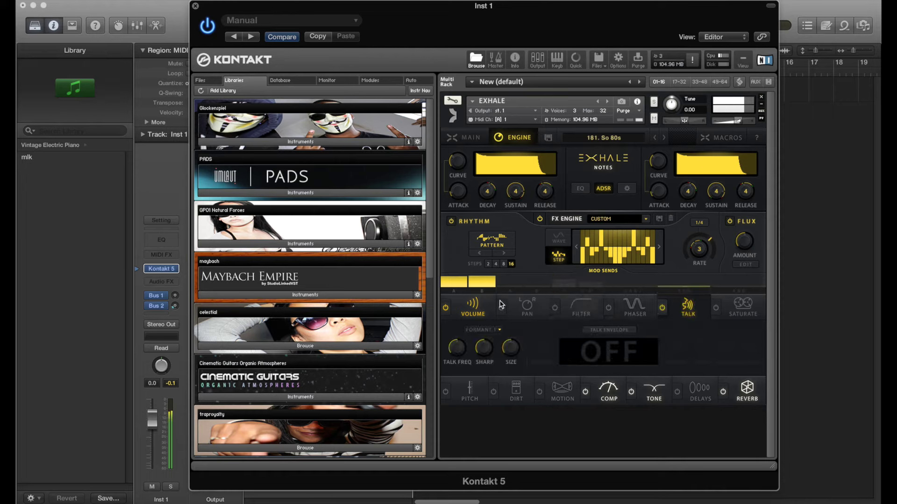
left_click(447, 307)
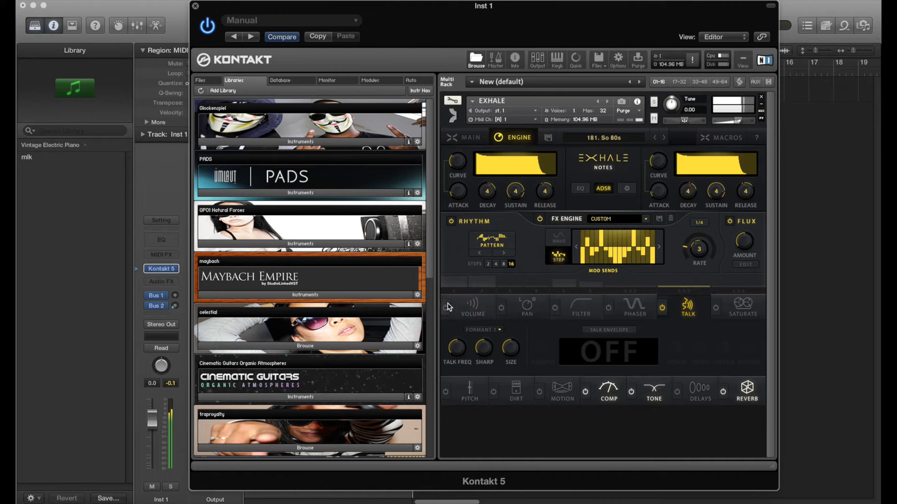
left_click(585, 393)
left_click(631, 392)
left_click(722, 392)
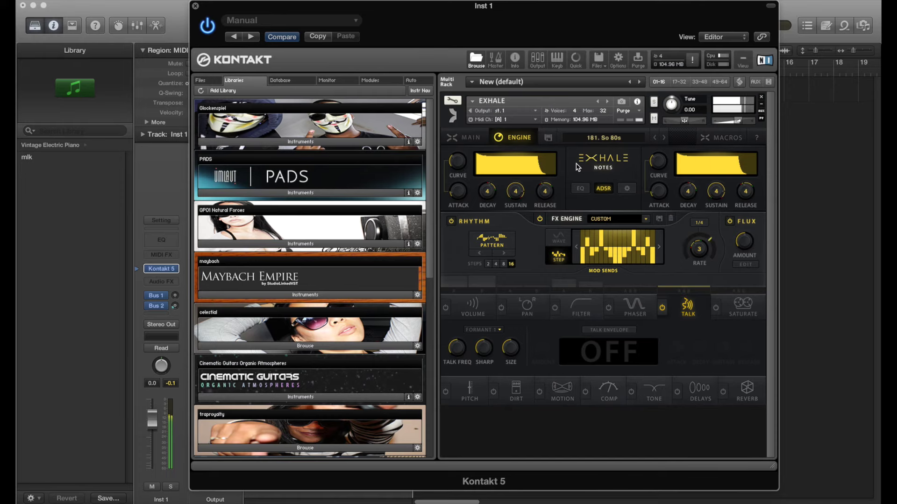
Compare the sound with Flux off and on, leave it off, and turn off Rhythm and the whole FX engine.
left_click(730, 222)
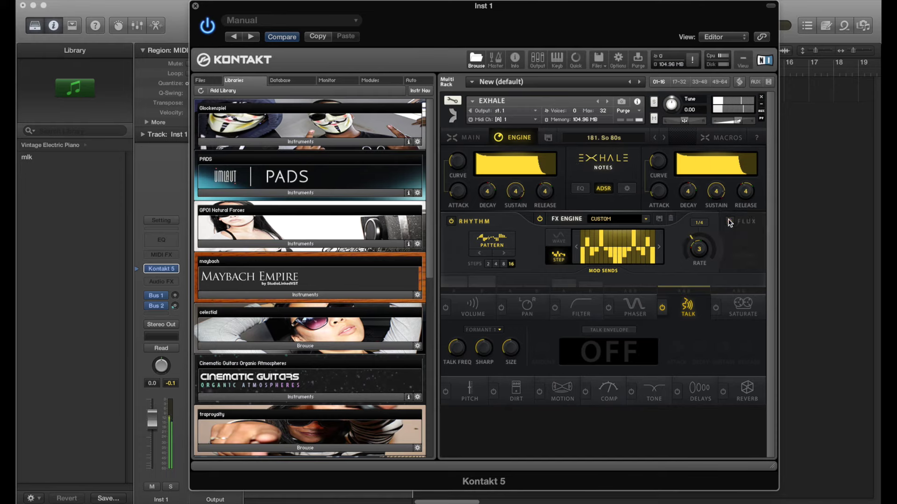
left_click(730, 222)
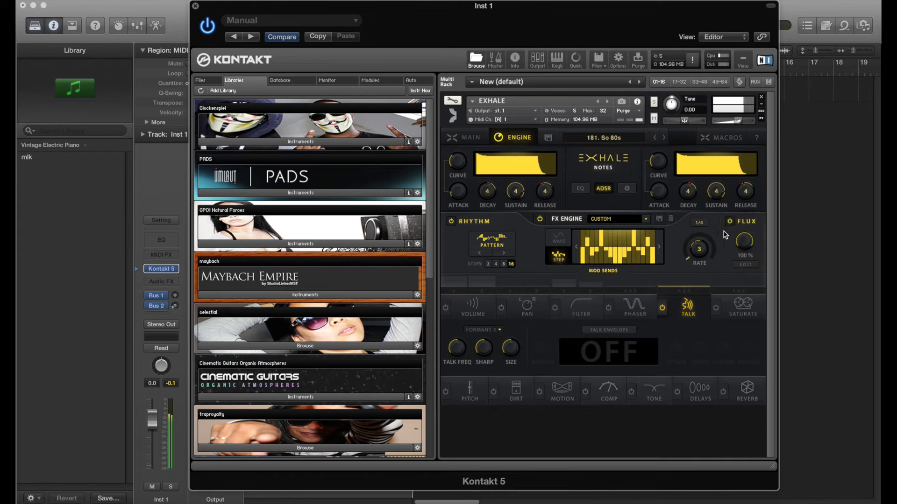
left_click(730, 222)
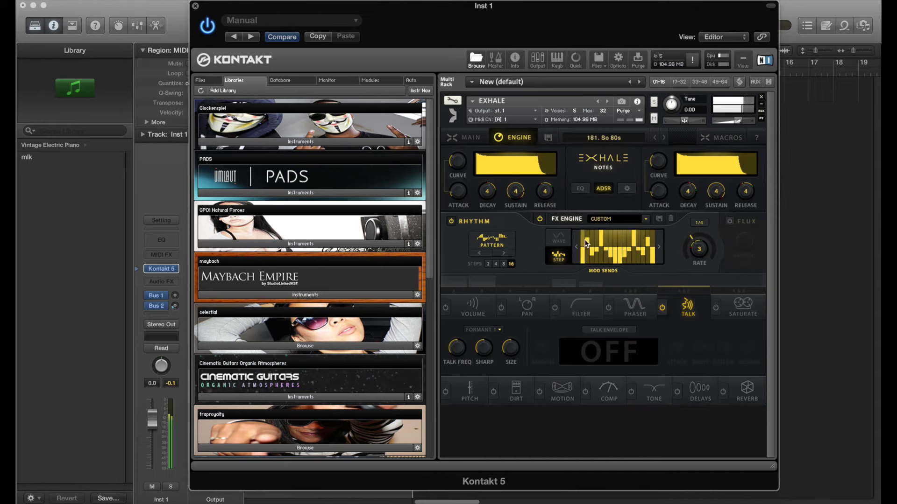
left_click(452, 222)
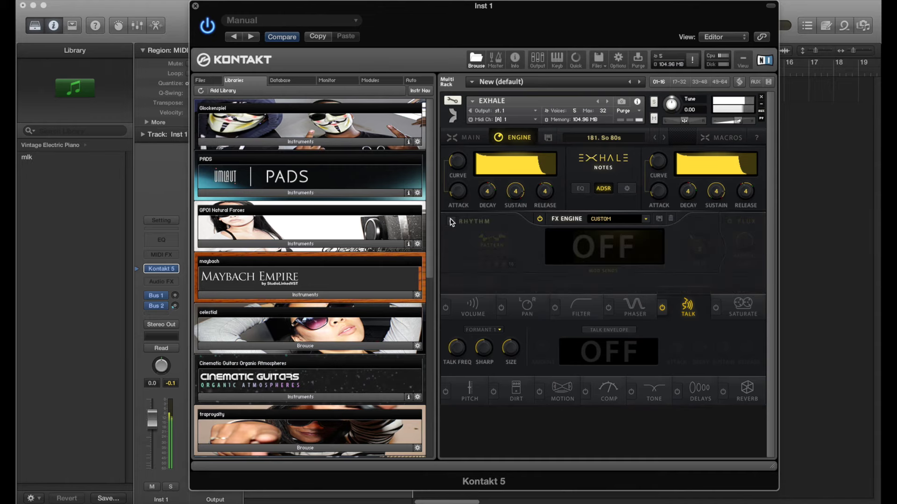
left_click(542, 220)
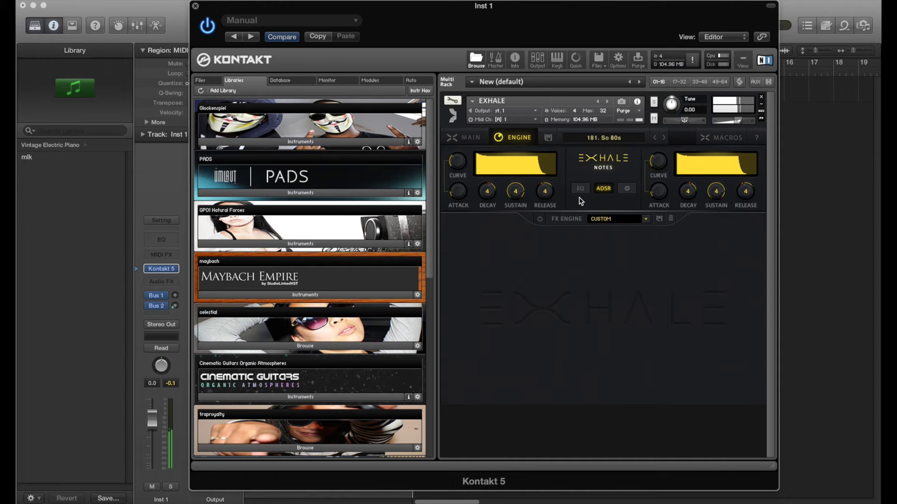
Discard the changes to So 80s and advance through preset 182. Spheres to 183. Rising Smoke.
left_click(664, 138)
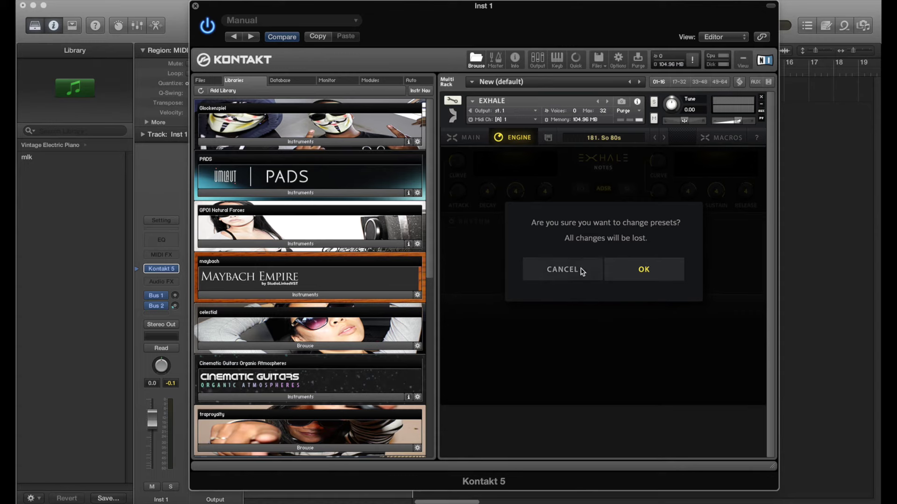
left_click(633, 276)
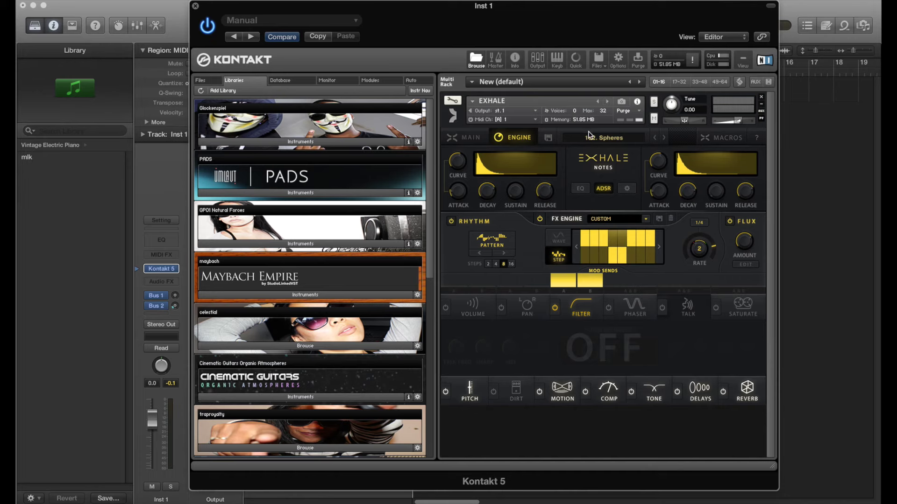
left_click(665, 138)
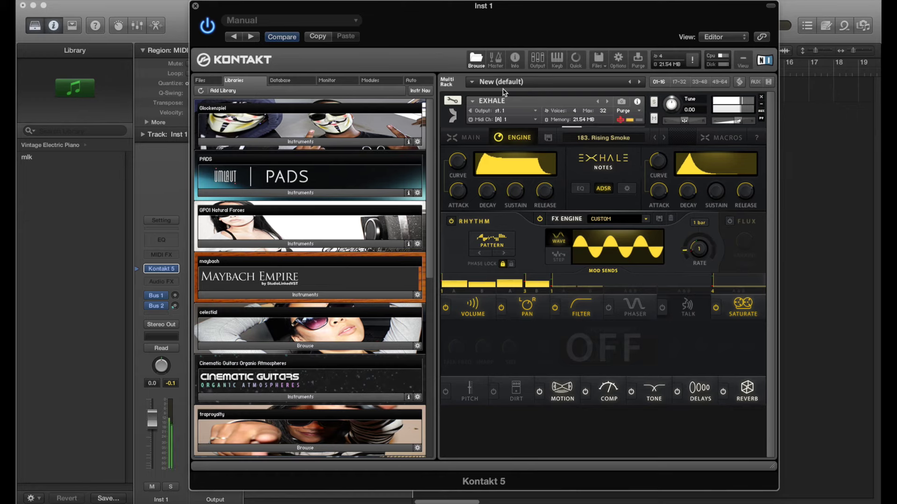
Switch to the Loops presets on the main page, audition 011. They Cut Me Up at a higher volume and load 005. Everyone Is Here.
left_click(465, 137)
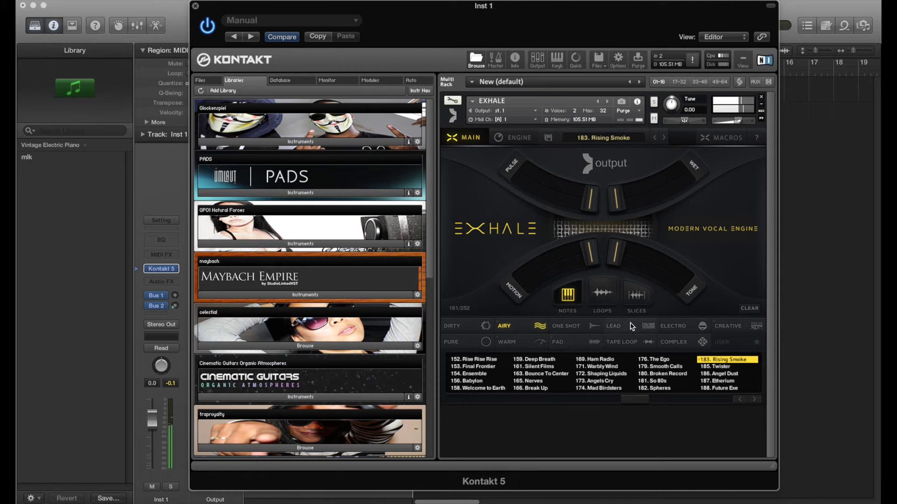
left_click(603, 302)
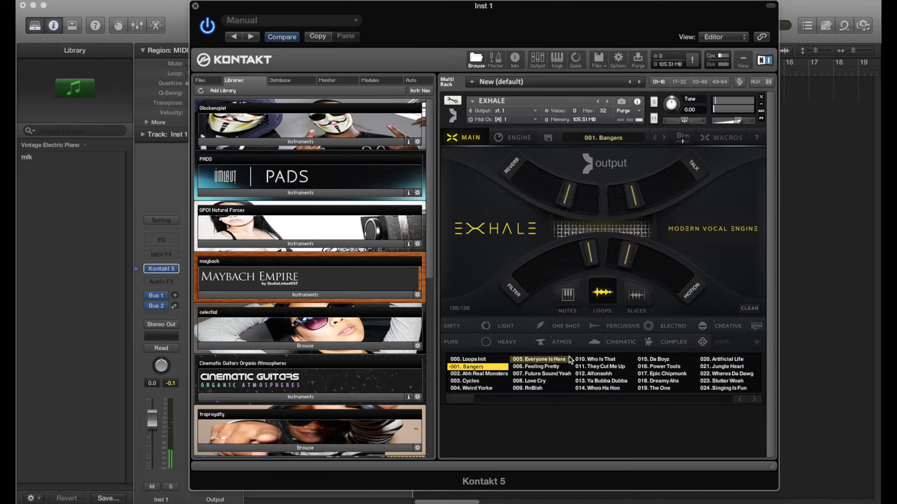
left_click(599, 369)
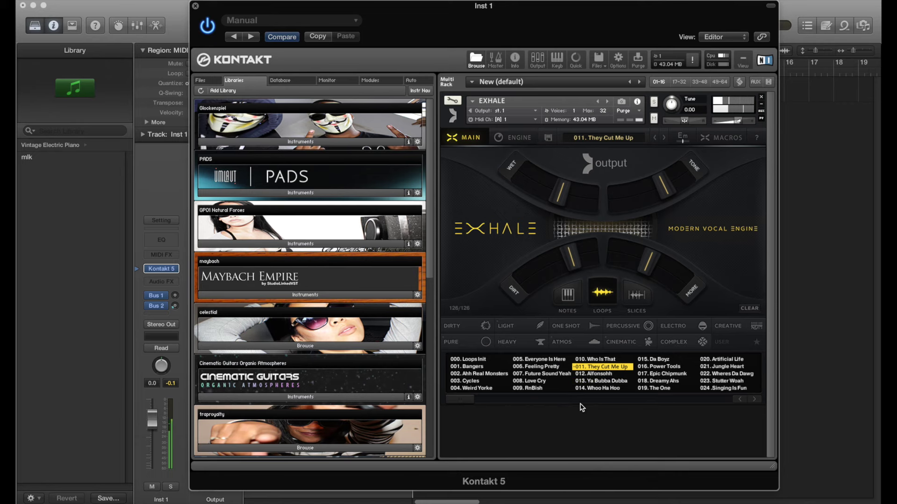
key("XF86AudioRaiseVolume")
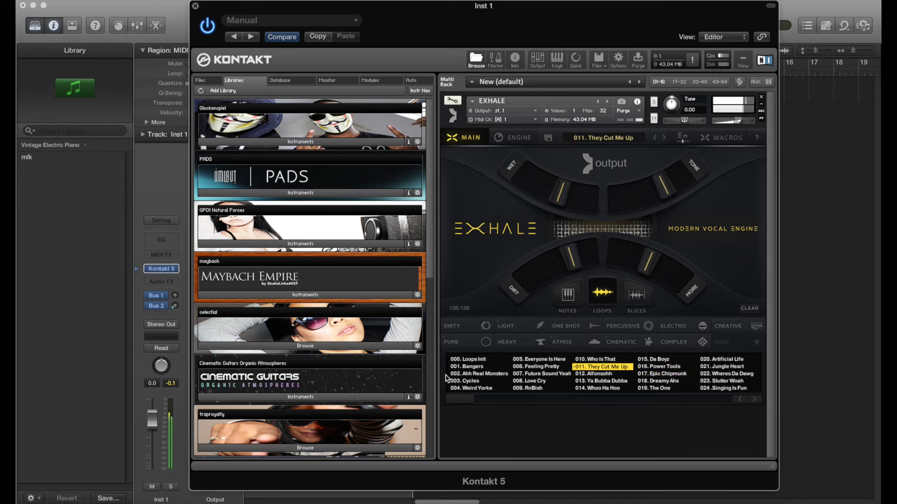
left_click(534, 361)
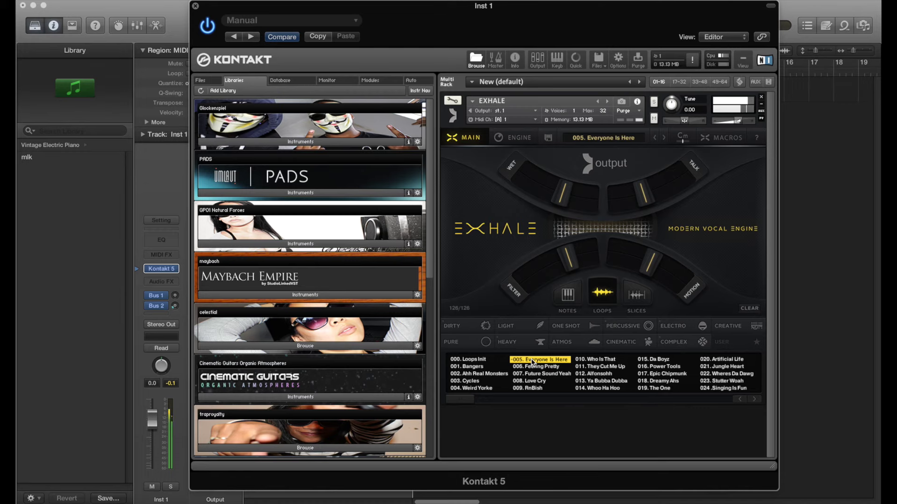
Turn off Rhythm on the engine page and bypass the FX engine briefly before re-enabling it.
left_click(512, 140)
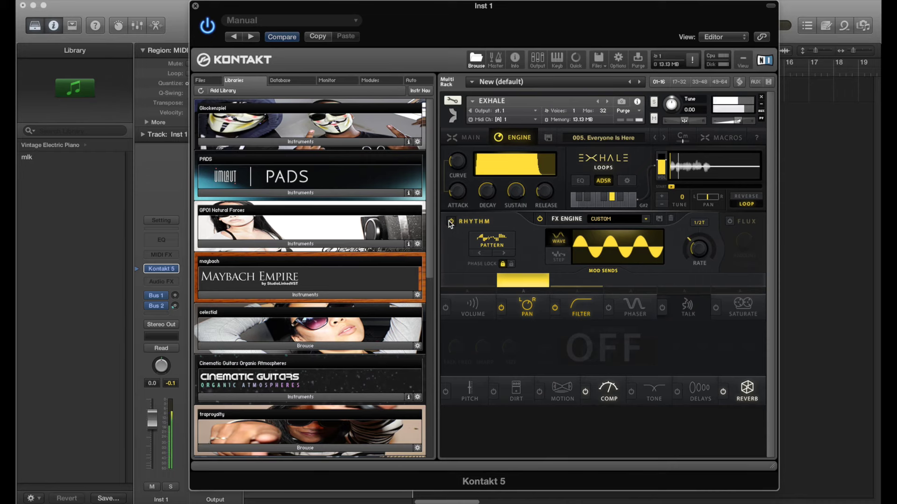
left_click(541, 220)
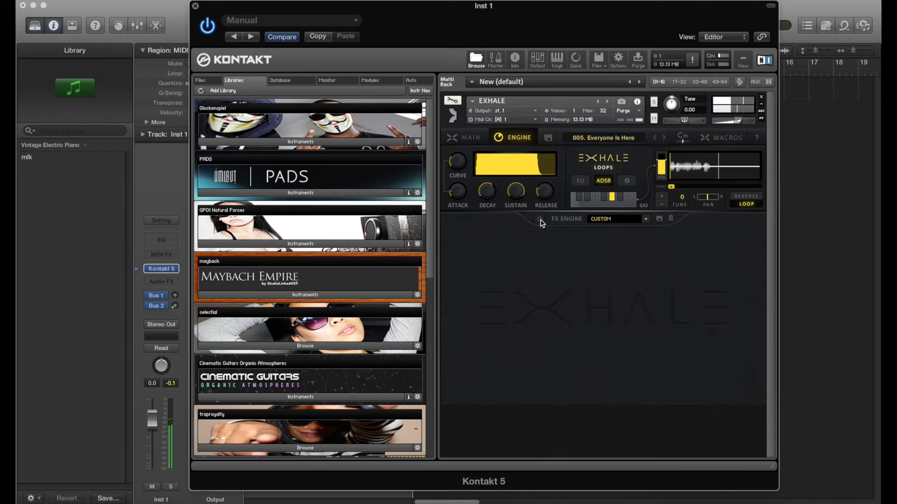
left_click(540, 220)
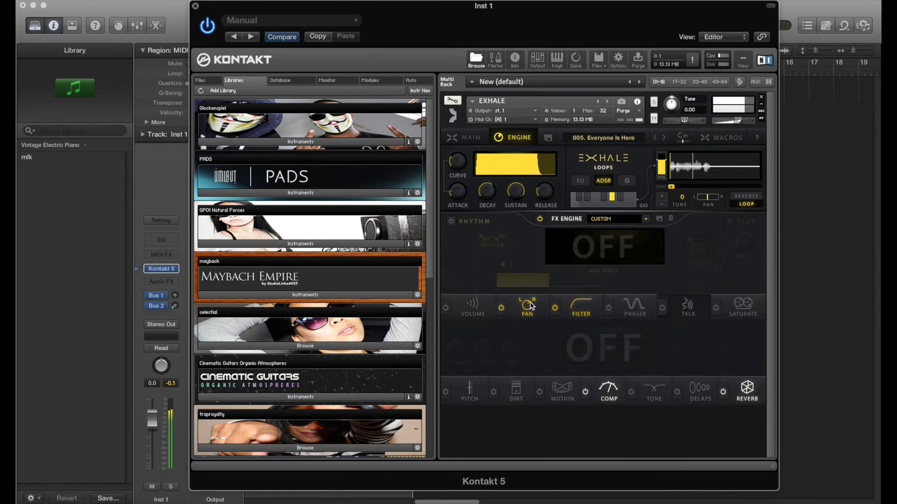
Try the pitch effect with an adjusted pitch envelope amount, switching it off and on to compare.
left_click(472, 392)
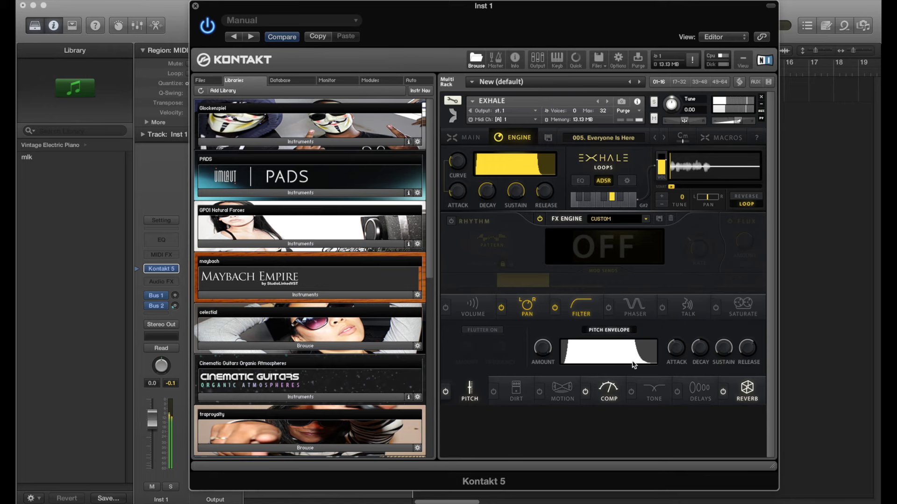
left_click_drag(542, 348, 539, 383)
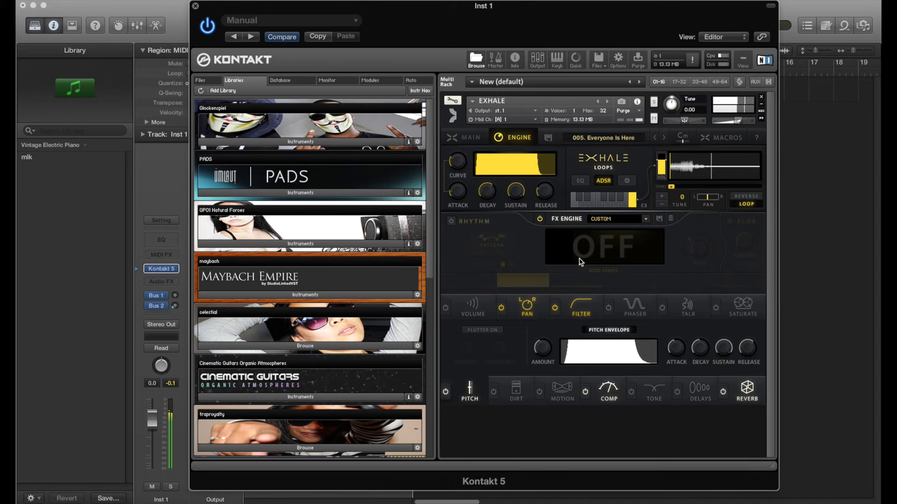
left_click(446, 392)
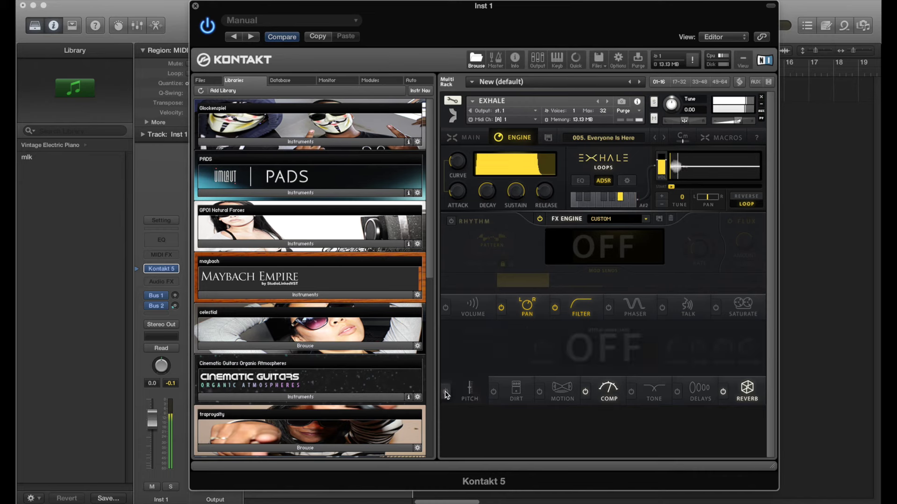
left_click(446, 393)
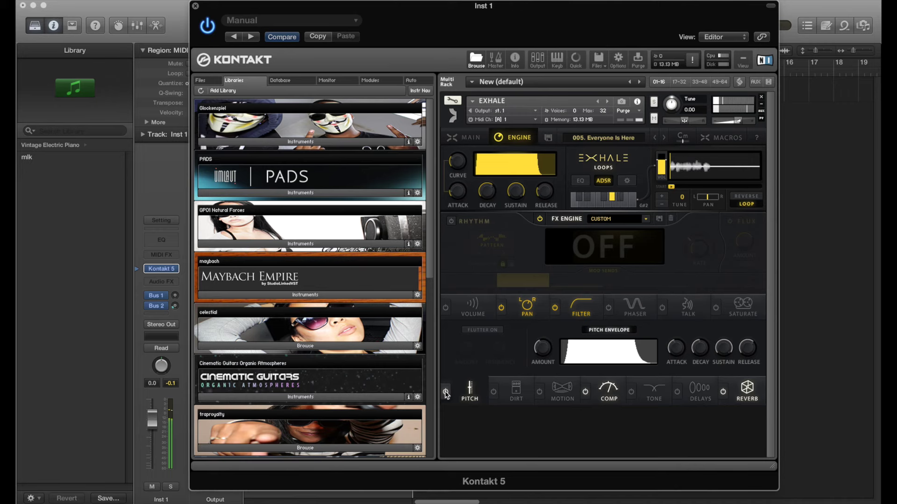
Enable the Talk effect and turn off the pitch effect for the loop.
left_click(663, 307)
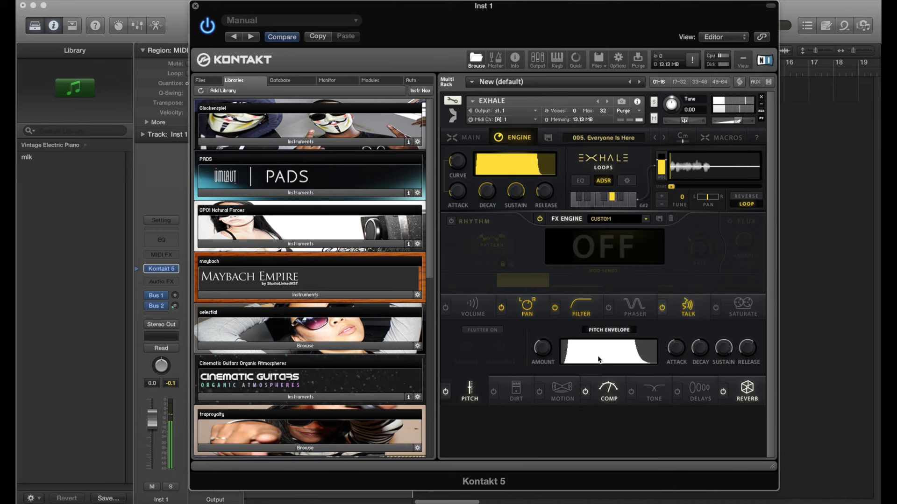
left_click(446, 391)
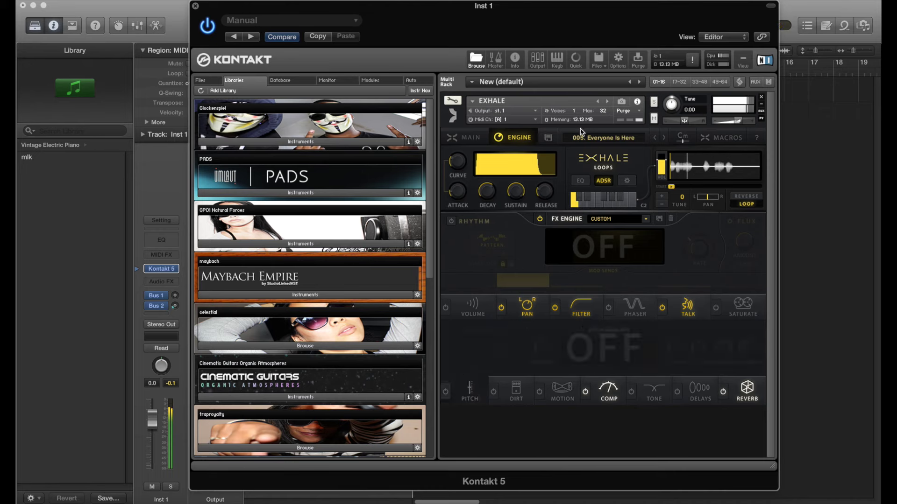
Start changing to the next preset but cancel it, and try to shift the loop's start point in the waveform.
left_click(665, 138)
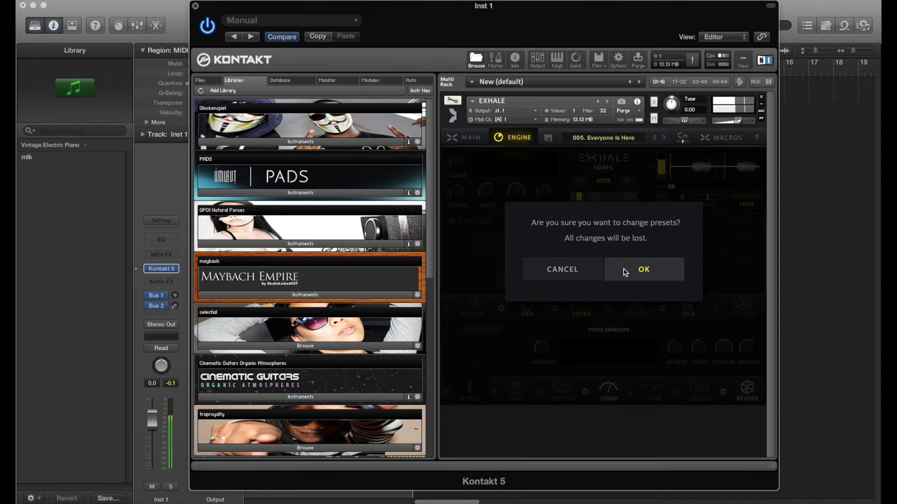
left_click(577, 269)
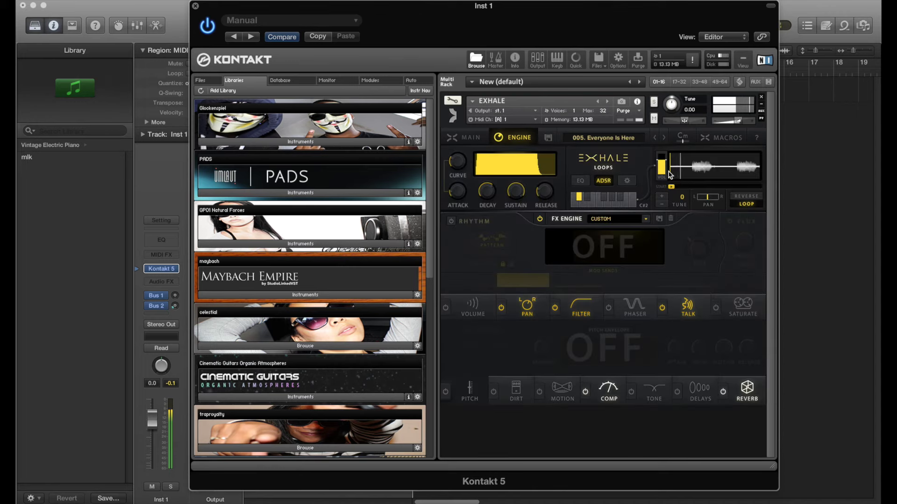
left_click_drag(672, 174, 694, 176)
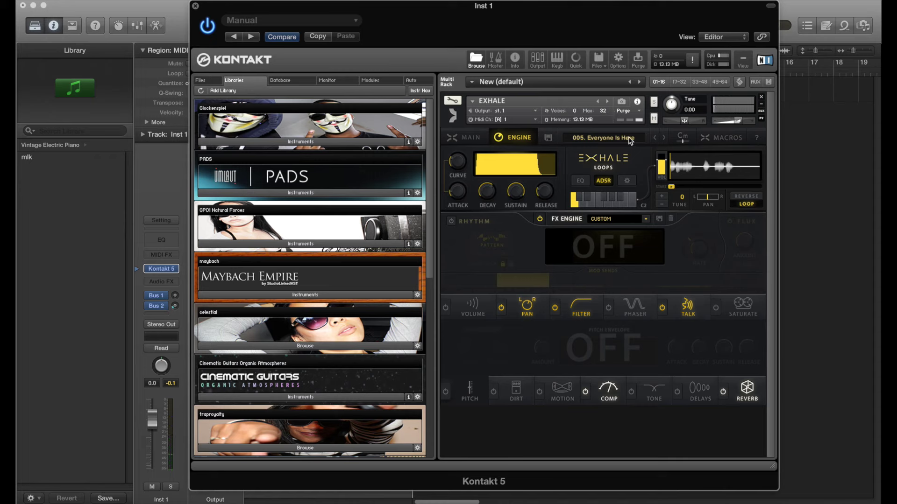
Load the next loop preset, 006. Feeling Pretty, discarding the changes, and turn on reverse playback for its loop.
left_click(662, 142)
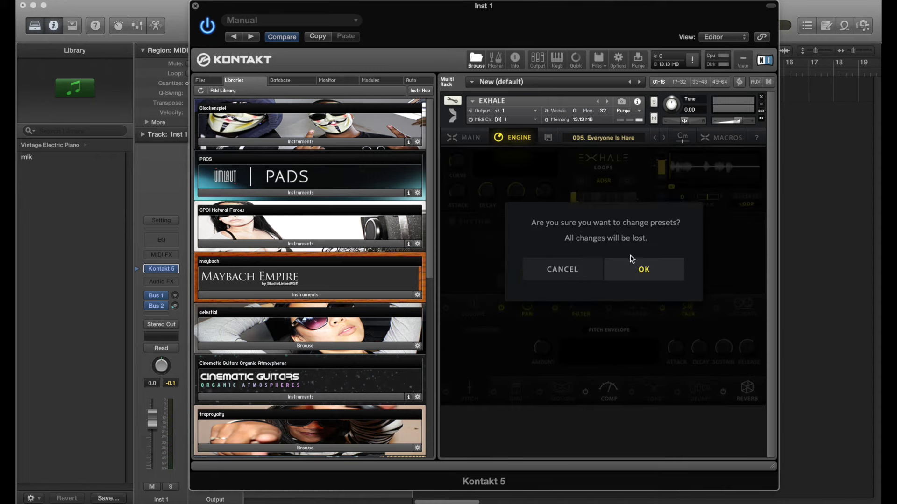
left_click(637, 273)
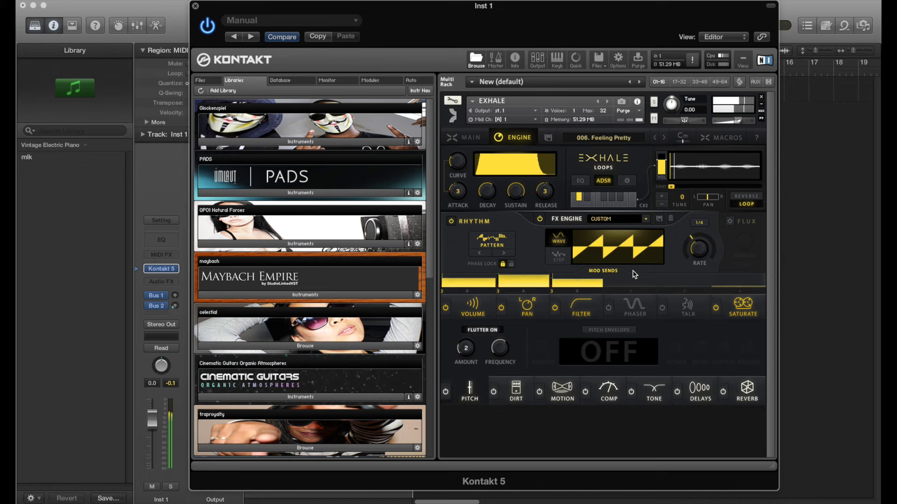
left_click(738, 198)
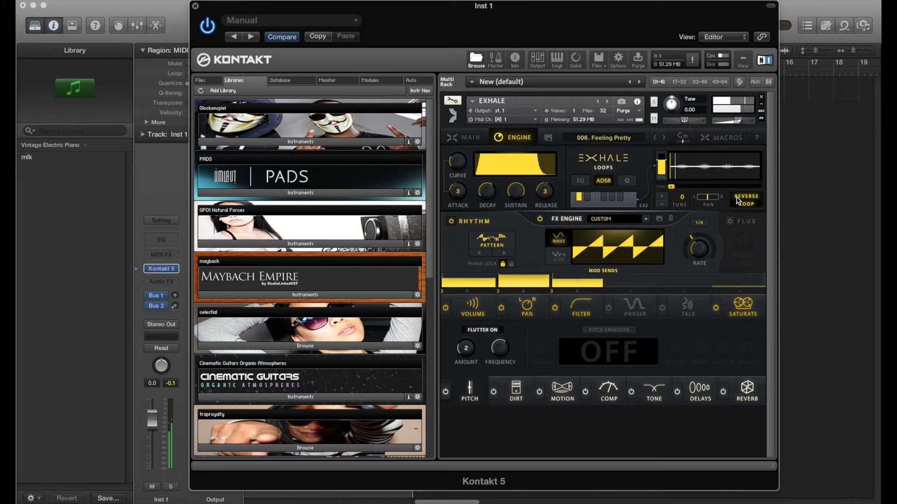
left_click(737, 198)
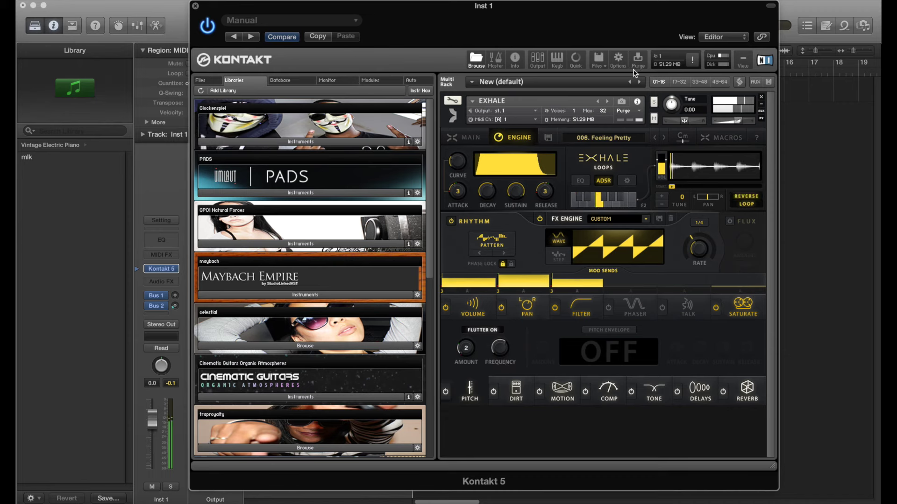
Load loop preset 007. Future Sound Yeah, try its loop and pan controls, and set the loop's tune to +7.
left_click(664, 138)
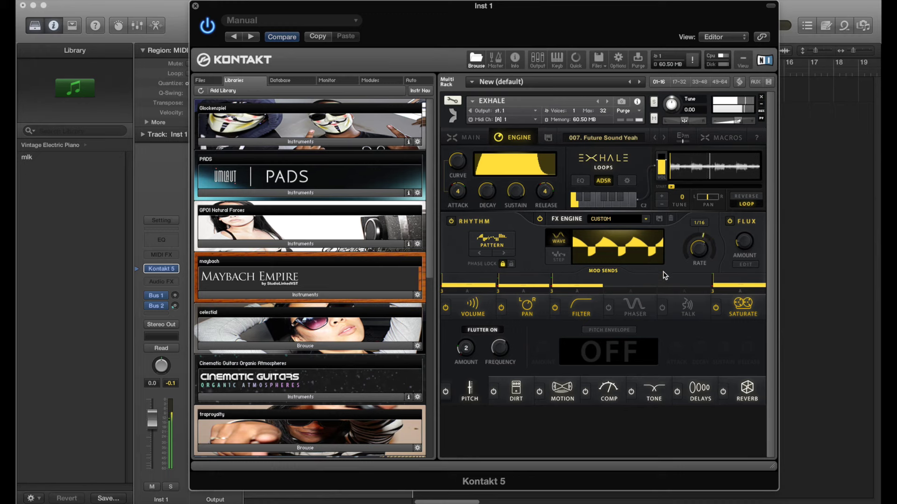
left_click(746, 204)
left_click(746, 205)
mouse_move(709, 197)
left_mouse_down()
mouse_move(686, 199)
mouse_move(738, 200)
mouse_move(701, 200)
left_mouse_up()
mouse_move(681, 197)
left_mouse_down()
mouse_move(690, 38)
mouse_move(679, 209)
left_mouse_up()
mouse_move(679, 198)
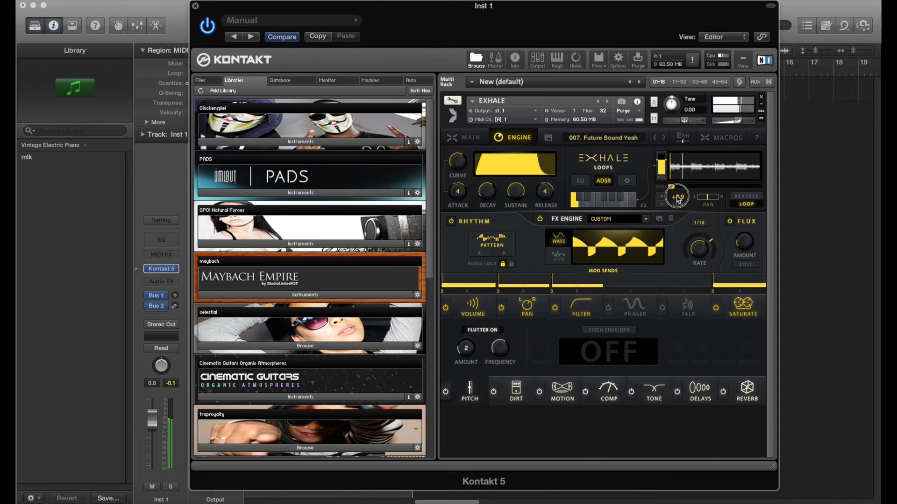
left_click_drag(678, 198, 676, 256)
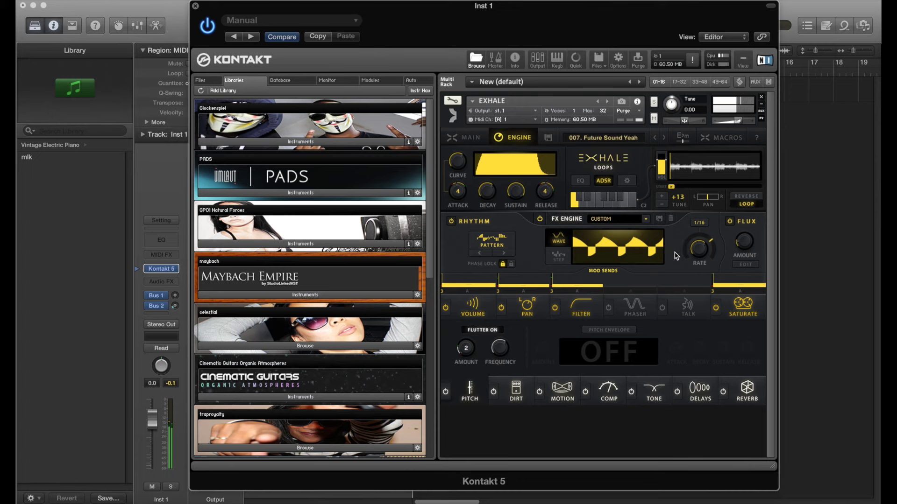
left_click_drag(682, 201, 680, 253)
Adjust the flutter amount and turn off the Volume, Dirt, Motion and Tone effects, keeping Comp on.
left_click_drag(467, 349, 471, 319)
left_click(445, 307)
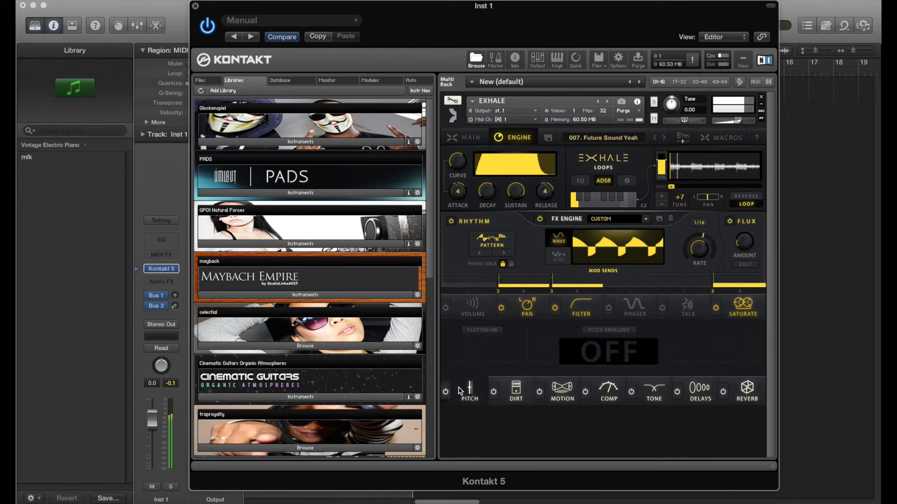
left_click(493, 391)
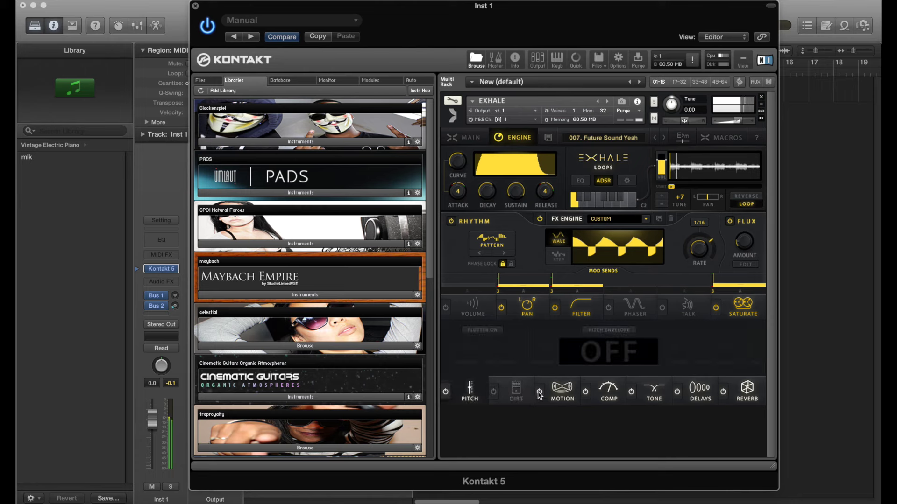
left_click(539, 392)
left_click(585, 392)
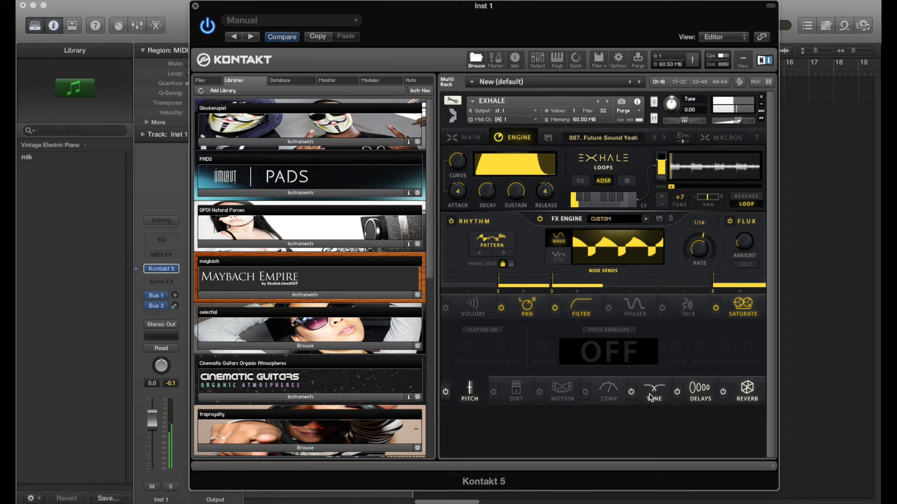
left_click(631, 392)
left_click(585, 392)
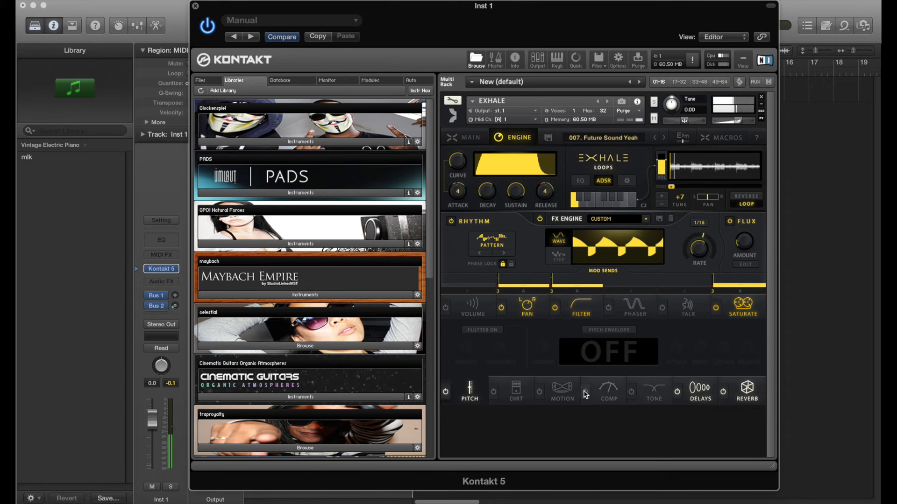
Bypass the Delays and Reverb effects briefly, restoring both to compare the loop's sound.
left_click(677, 392)
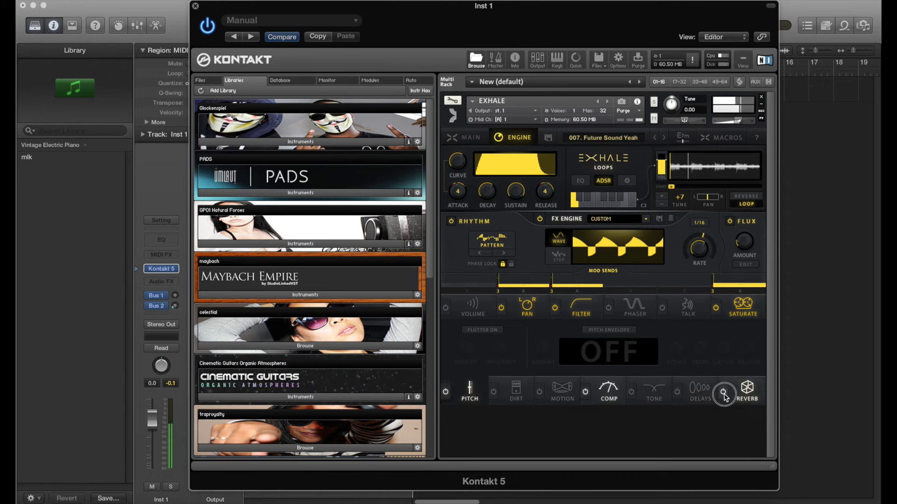
left_click(724, 393)
left_click(677, 392)
left_click(723, 393)
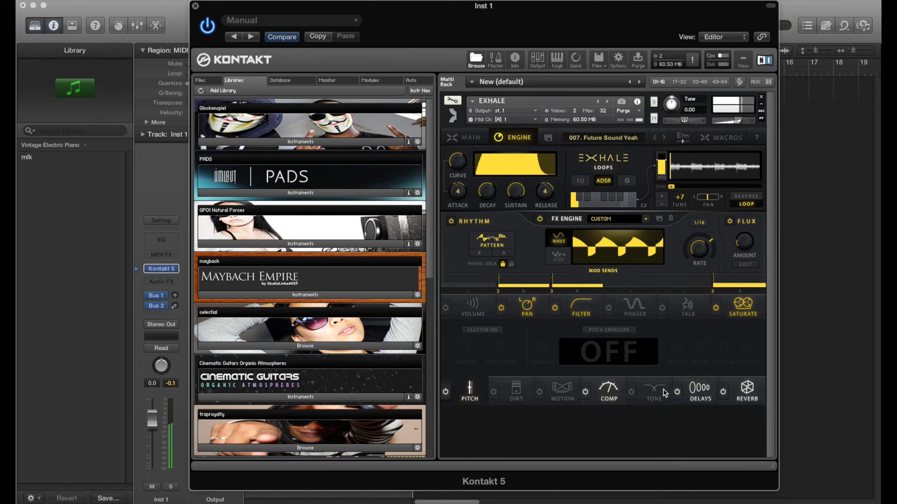
Turn Motion and Phaser on for the loop, switching Tone on and off to compare.
left_click(632, 392)
left_click(540, 392)
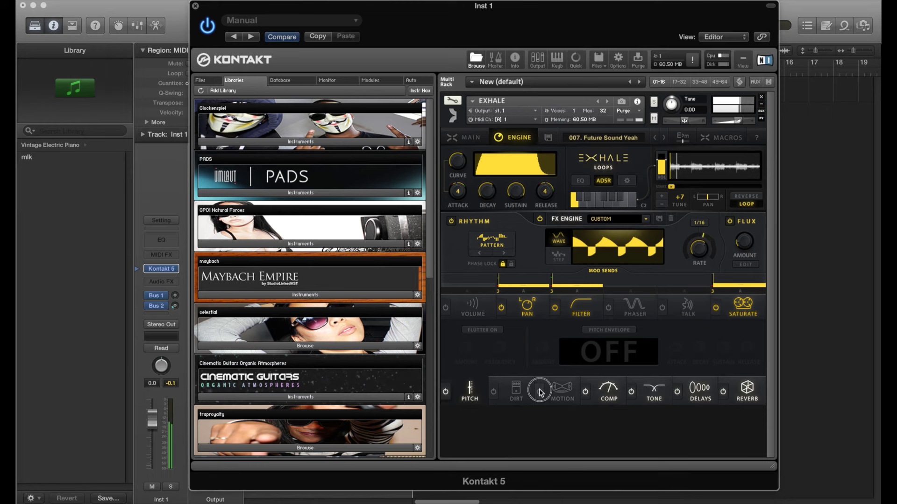
left_click(633, 393)
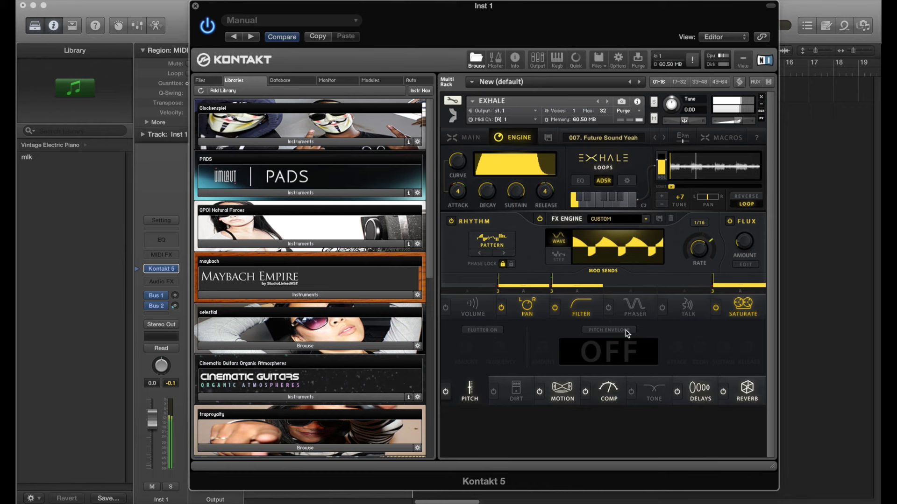
left_click(609, 308)
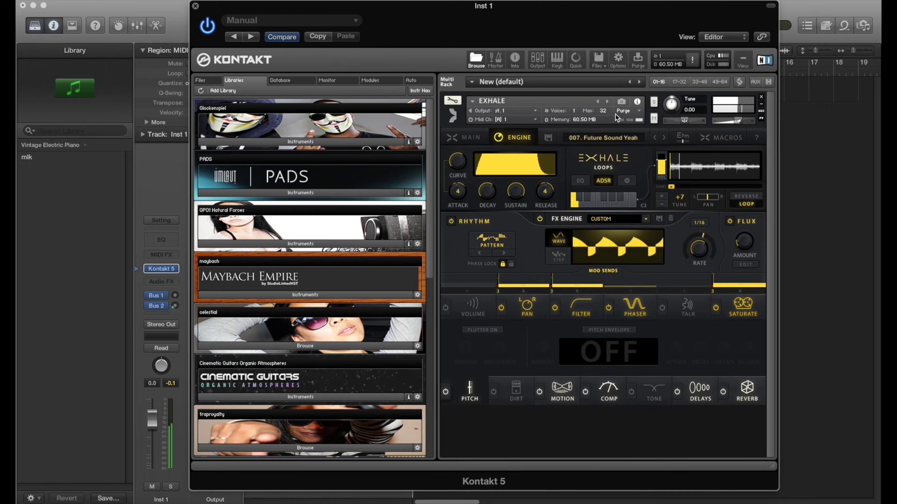
Load the next loop preset, 008. Love Cry, discarding the effect changes.
left_click(664, 138)
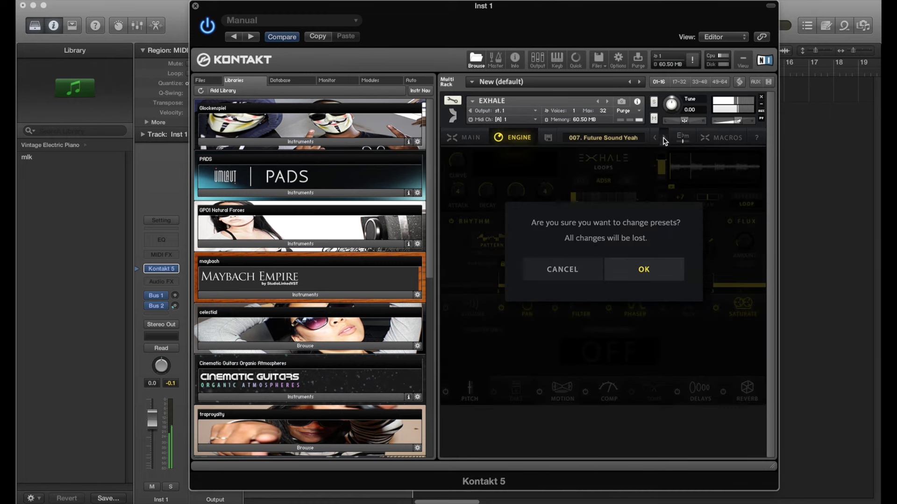
left_click(639, 270)
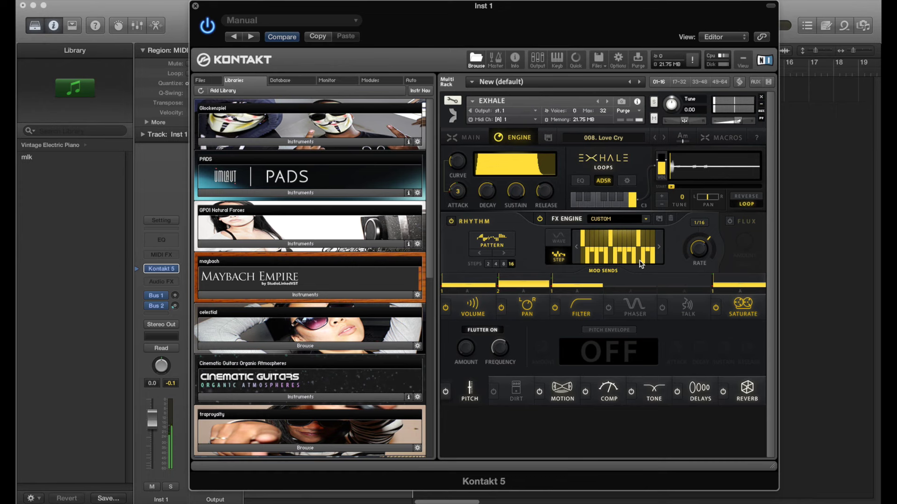
Switch from loops to the slices presets, load 012. For Ever and show it on the engine page.
left_click(463, 137)
left_click(635, 295)
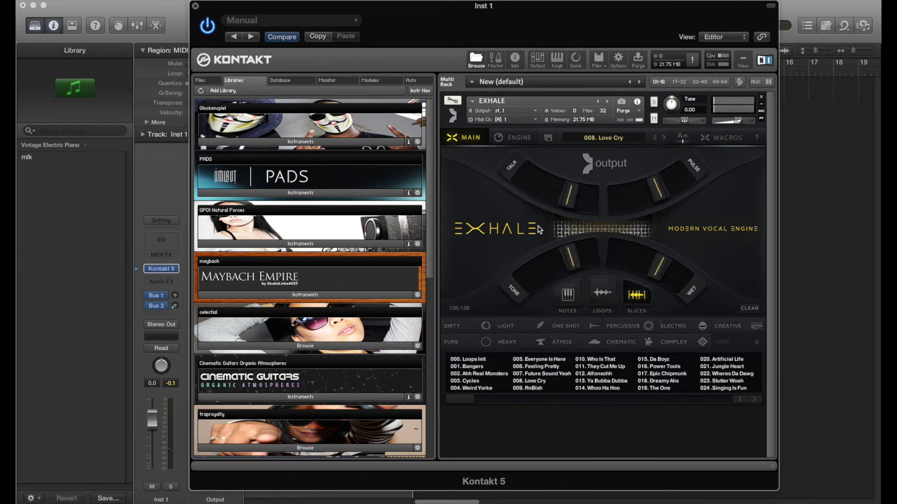
left_click(606, 374)
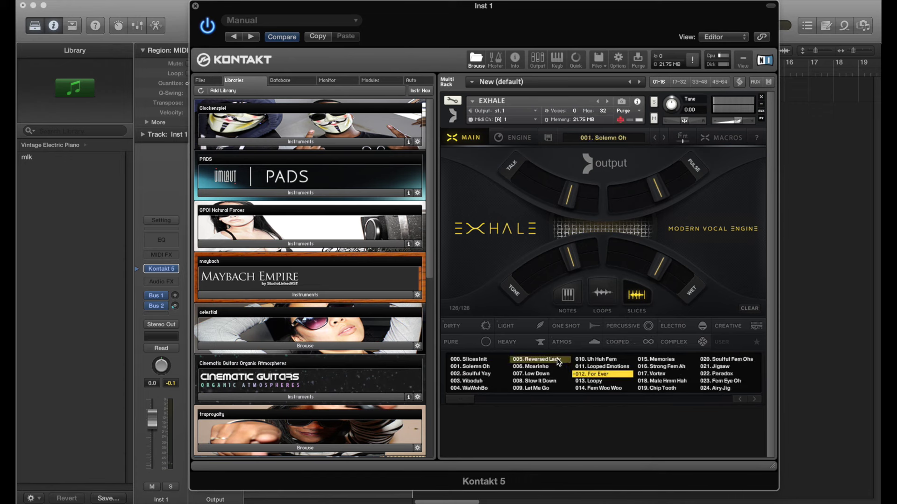
left_click(514, 138)
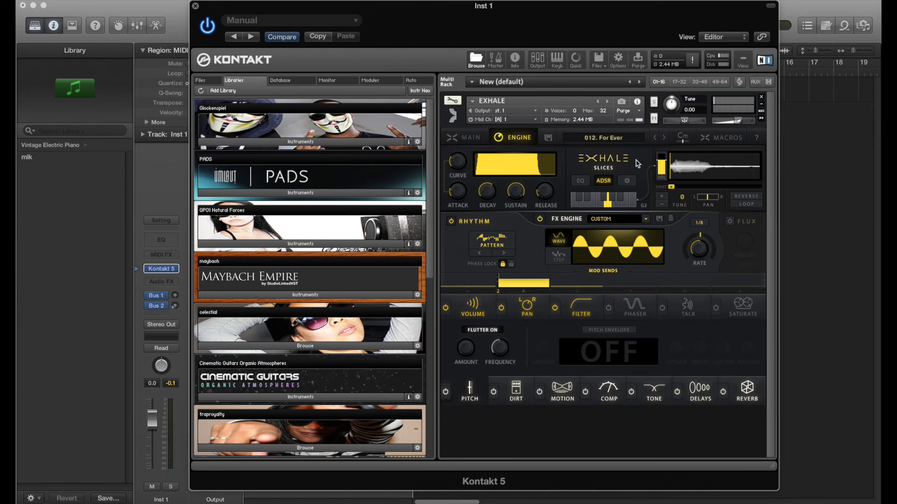
Audition the slice presets 013. Loopy and 014. Fem Woo Woo, and turn looping off for the latter.
left_click(664, 140)
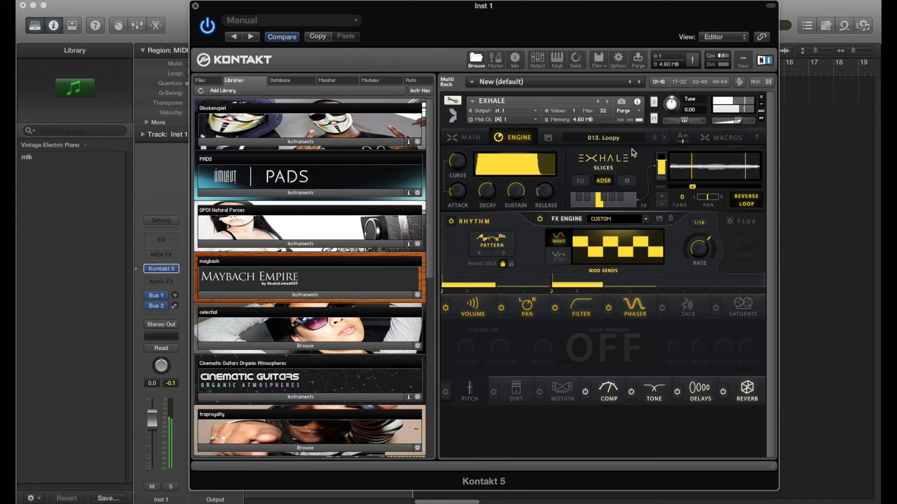
left_click(665, 138)
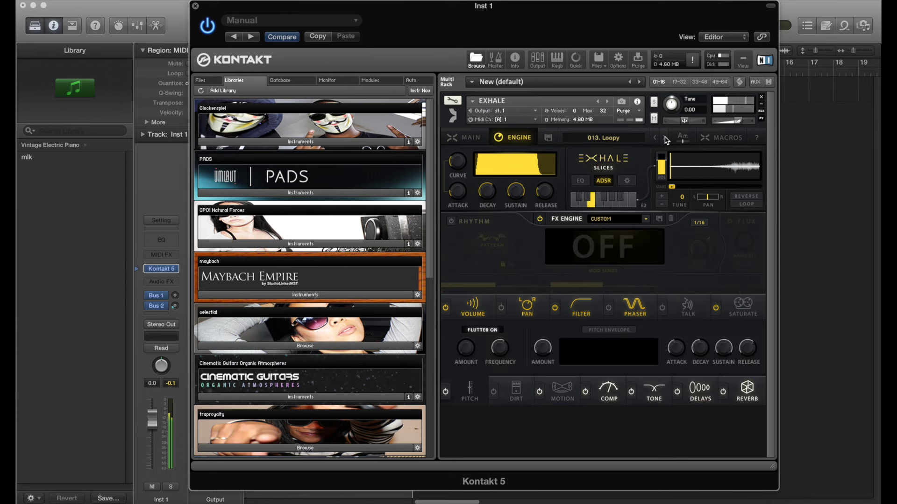
left_click(665, 138)
left_click(738, 204)
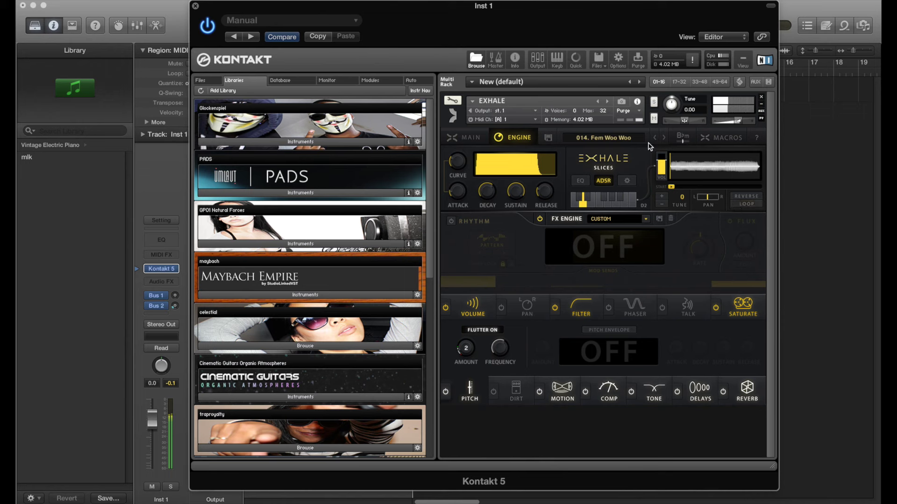
Load slice preset 015. Memories, set its slice to play reversed without looping, and try selecting other slices on the keyboard.
left_click(664, 138)
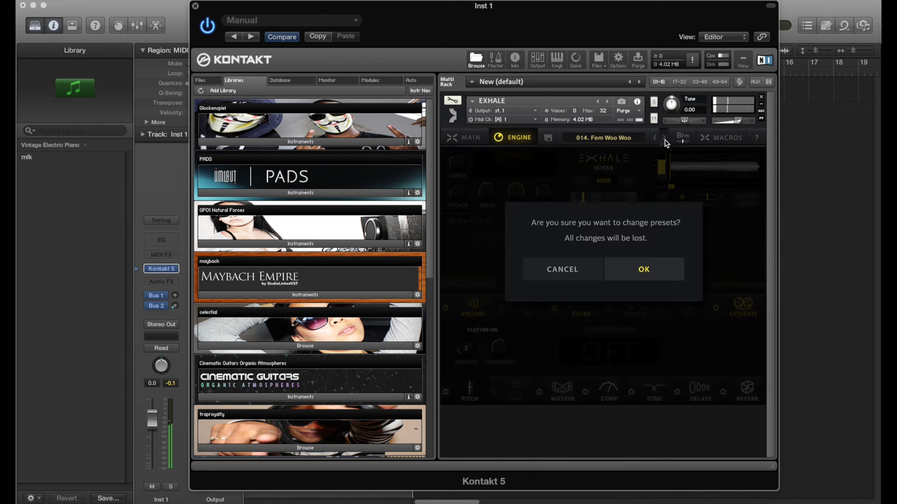
left_click(637, 269)
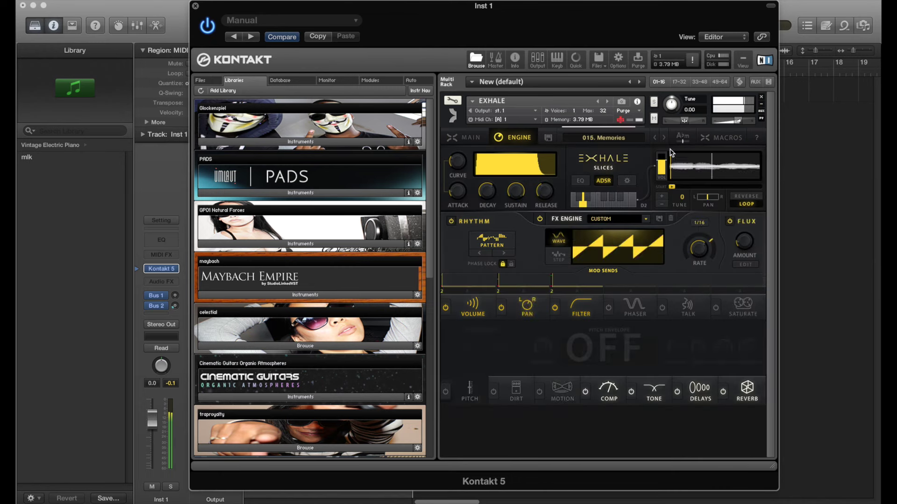
left_click(743, 204)
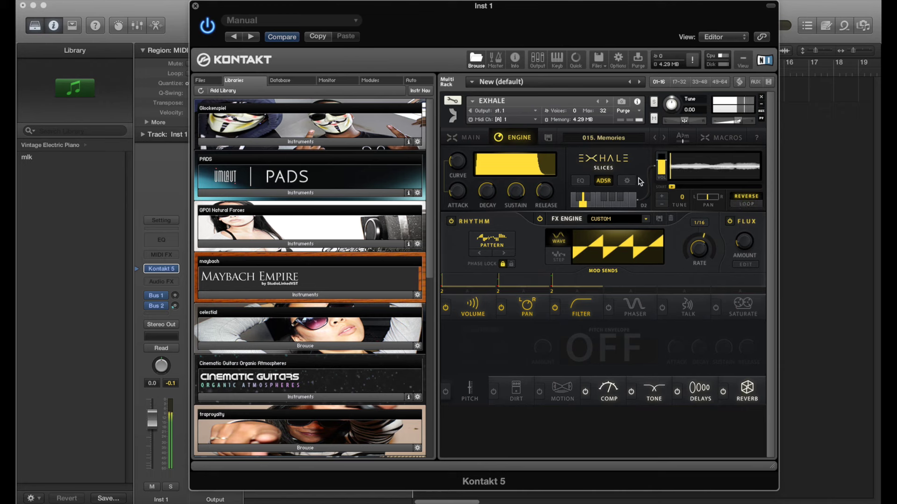
left_click(601, 203)
left_click(624, 204)
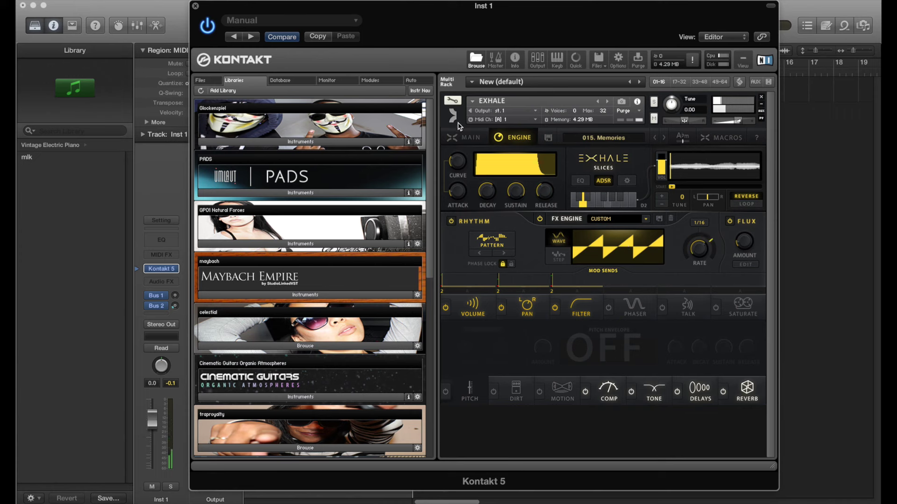
Load slice preset 016. Strong Fem Ah, discarding the changes, and dismiss the low battery notification.
left_click(664, 137)
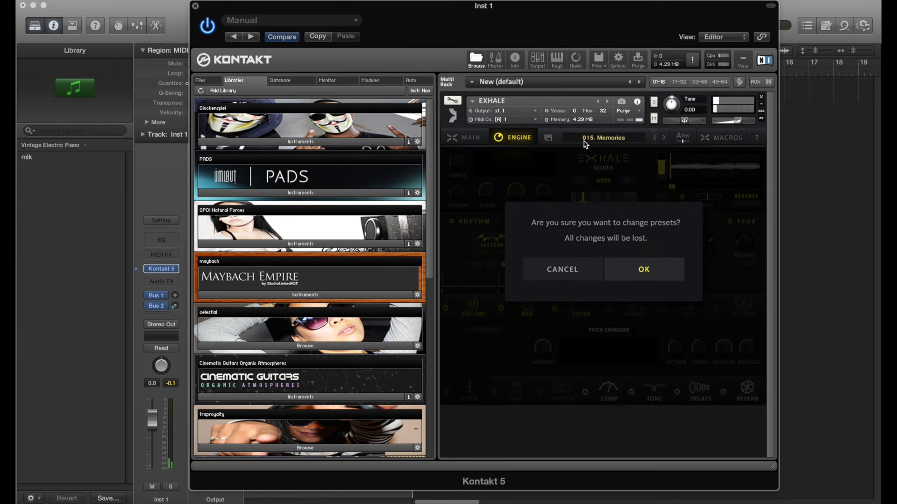
left_click(644, 271)
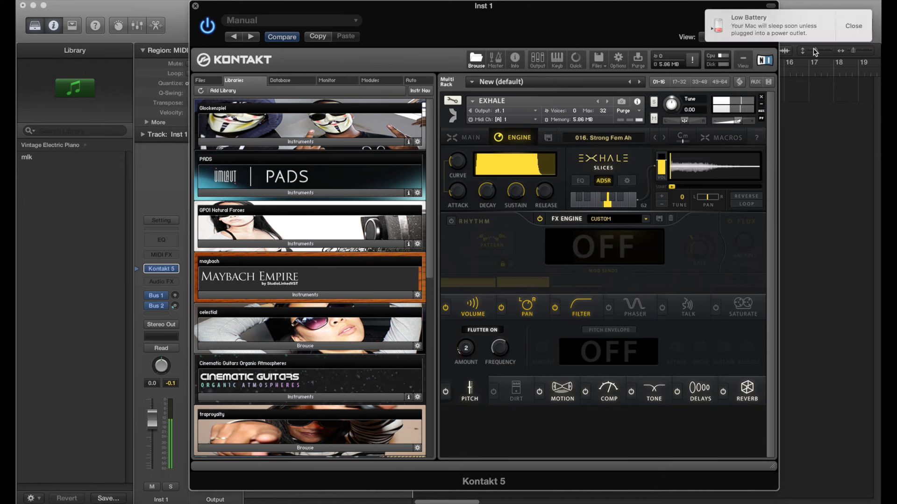
left_click(853, 25)
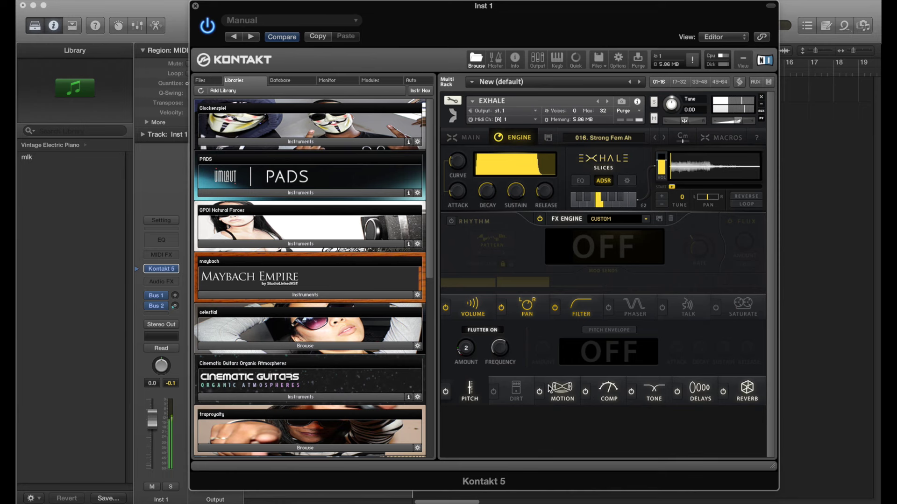
Enable the Saturate and Talk effects, turn off Reverb, and switch Delays off and on to compare.
left_click(716, 307)
left_click(662, 307)
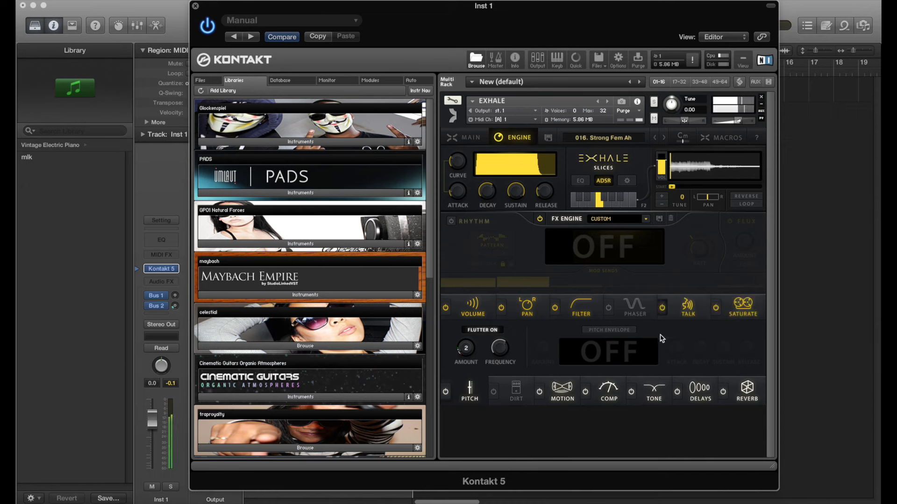
left_click(677, 391)
left_click(724, 391)
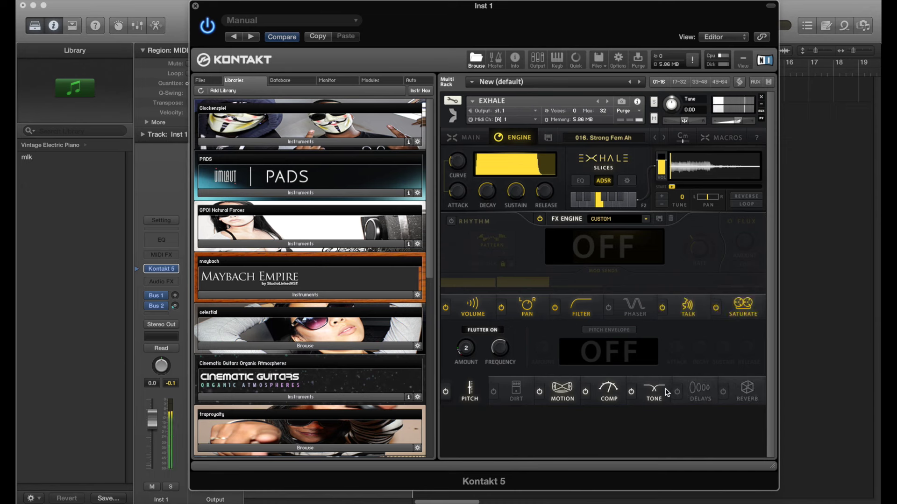
left_click(676, 392)
Show the reverb settings, turn Reverb back on, and try its pre-delay and early-reflection size controls.
left_click(746, 392)
left_click(723, 392)
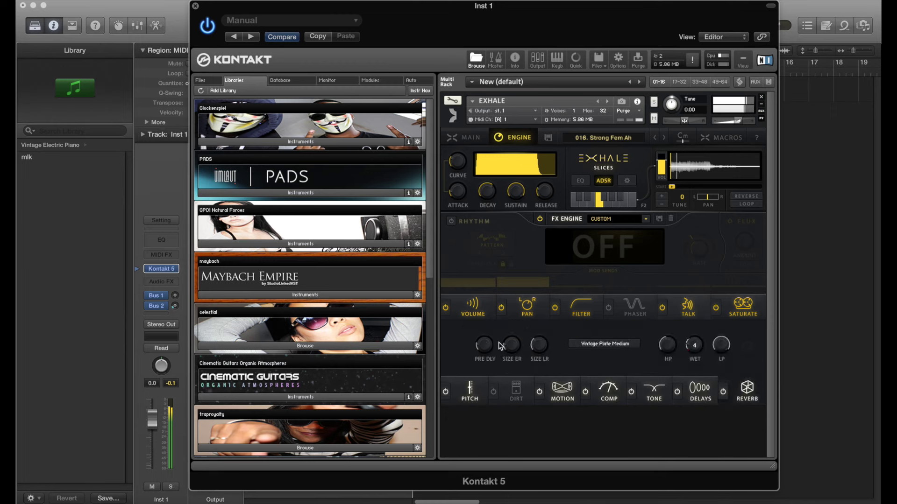
left_click_drag(484, 344, 509, 308)
left_click_drag(518, 352, 565, 318)
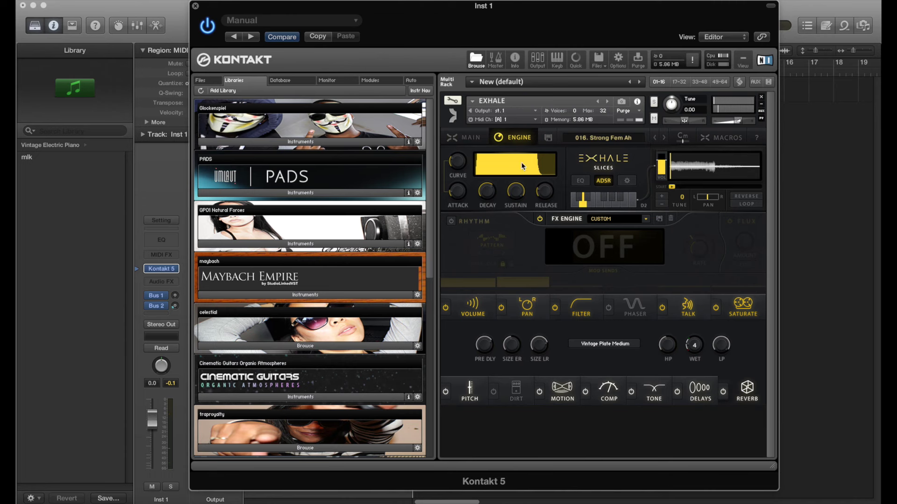
Load the next slice preset, 017. Vortex, discarding the changes to the current one.
left_click(663, 138)
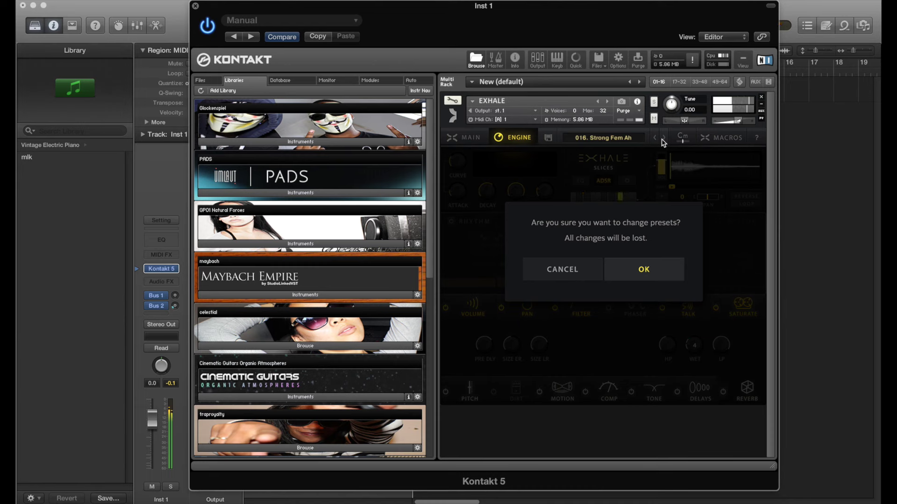
left_click(644, 271)
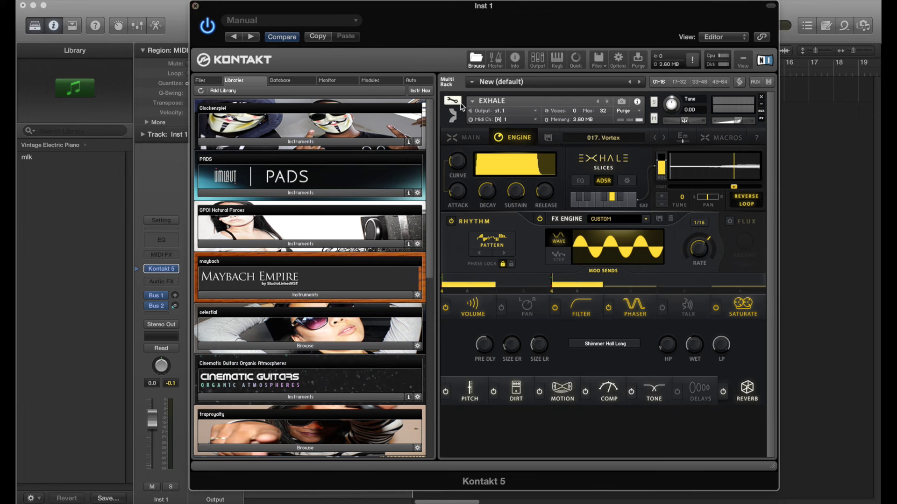
Remove the Exhale instrument from the rack without saving it and load the PADS instrument from the libraries.
left_click(762, 98)
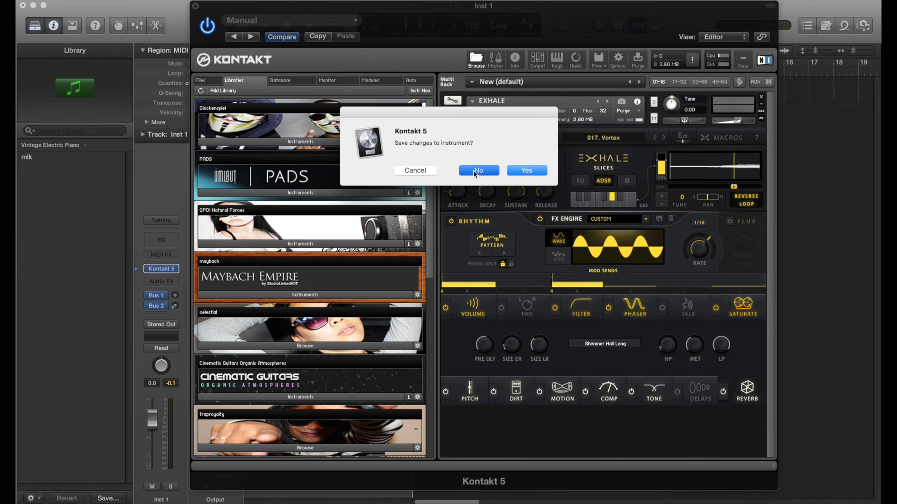
left_click(473, 170)
left_click(360, 195)
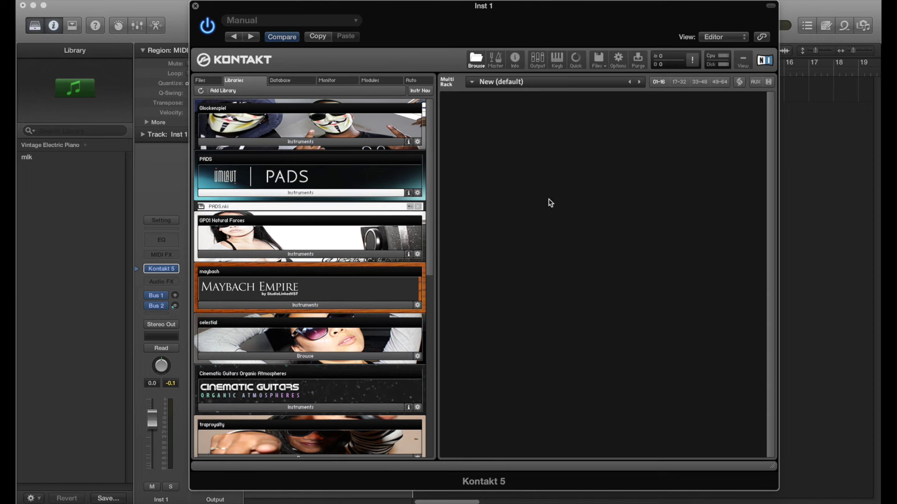
left_click_drag(550, 202, 549, 198)
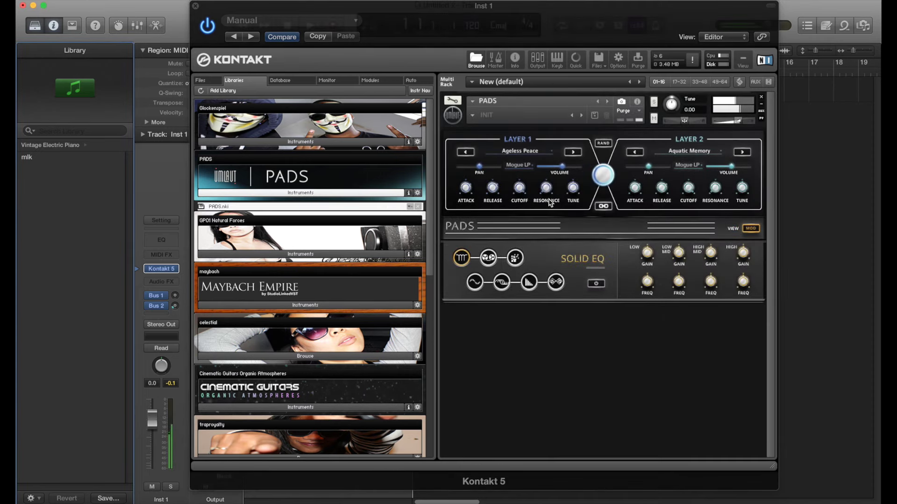